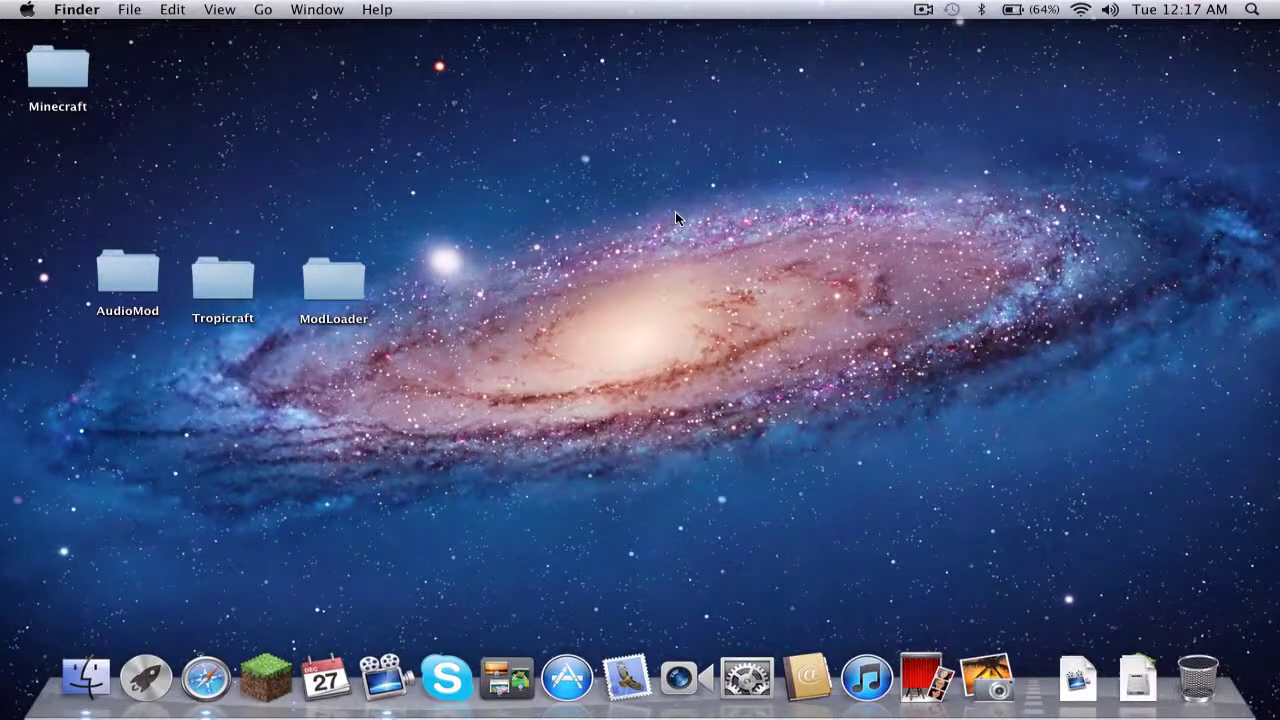
- Clear the desktop selection and open a new Finder window on All My Files
{"action": "left_click", "coordinate": [152, 282]}
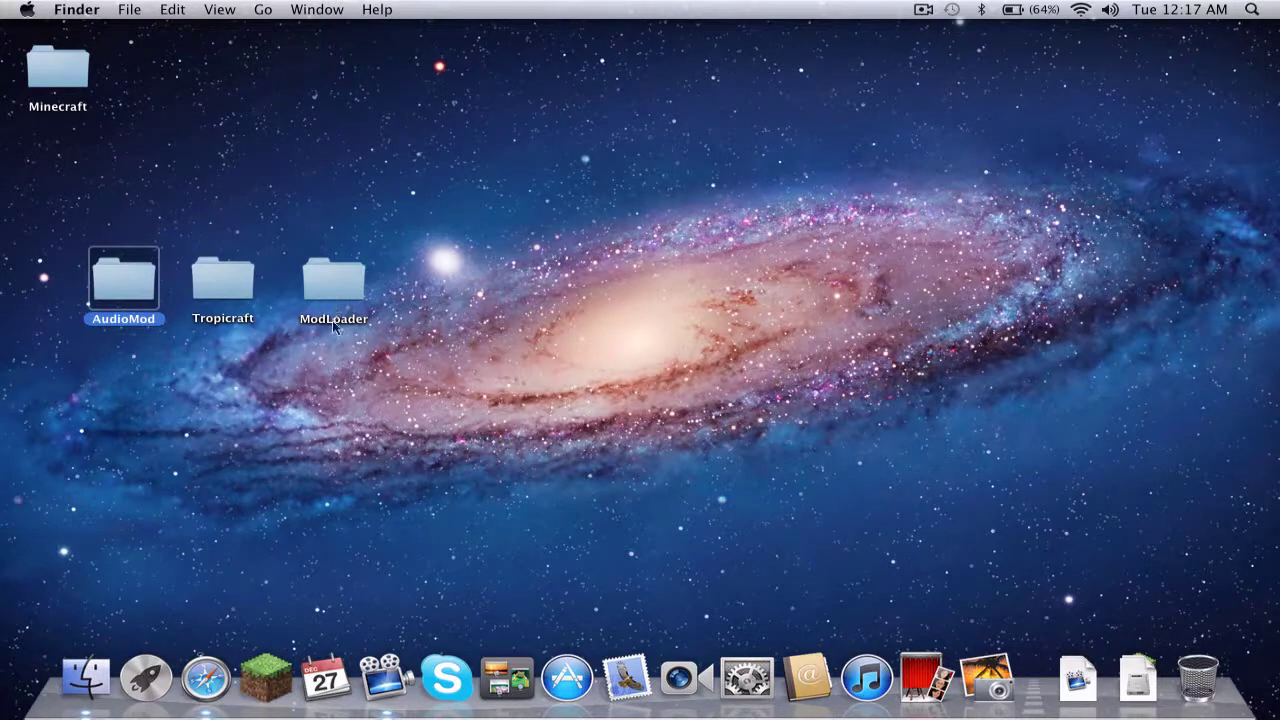
{"action": "left_click", "coordinate": [102, 371]}
{"action": "left_click", "coordinate": [86, 676]}
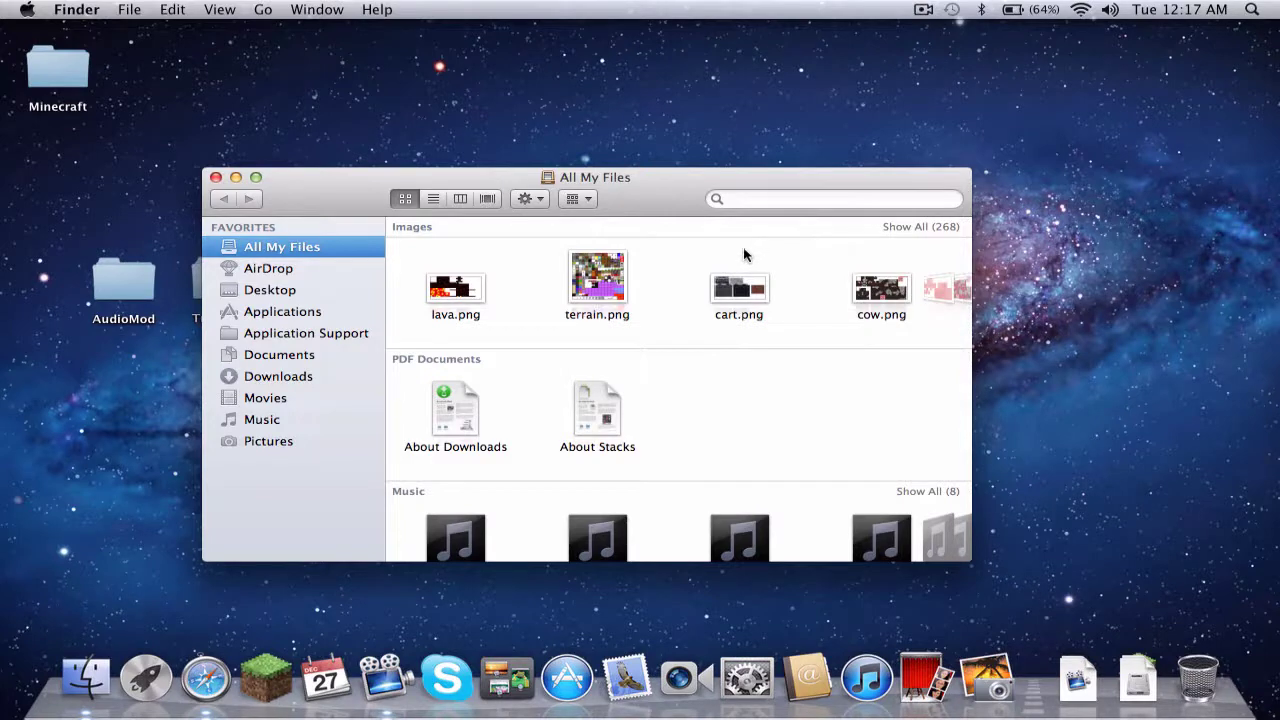
- Navigate to Application Support > minecraft > bin
{"action": "left_click", "coordinate": [359, 333]}
{"action": "double_click", "coordinate": [705, 373]}
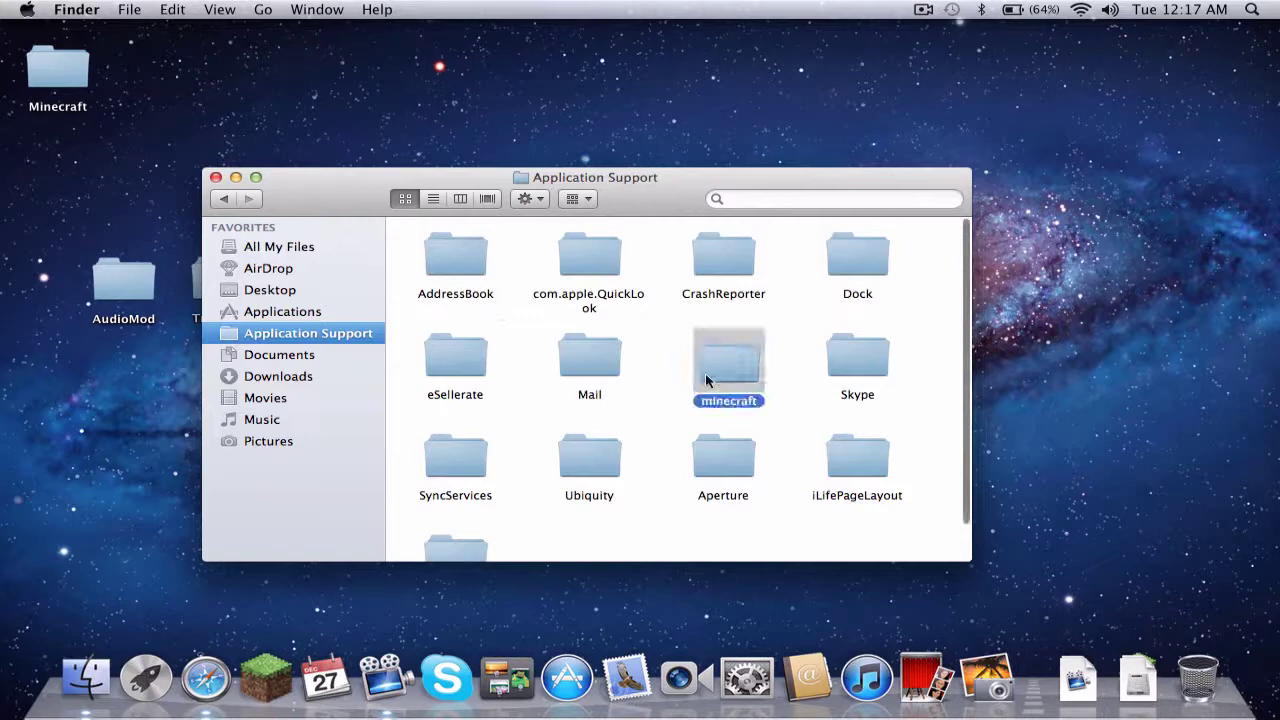
{"action": "double_click", "coordinate": [458, 249]}
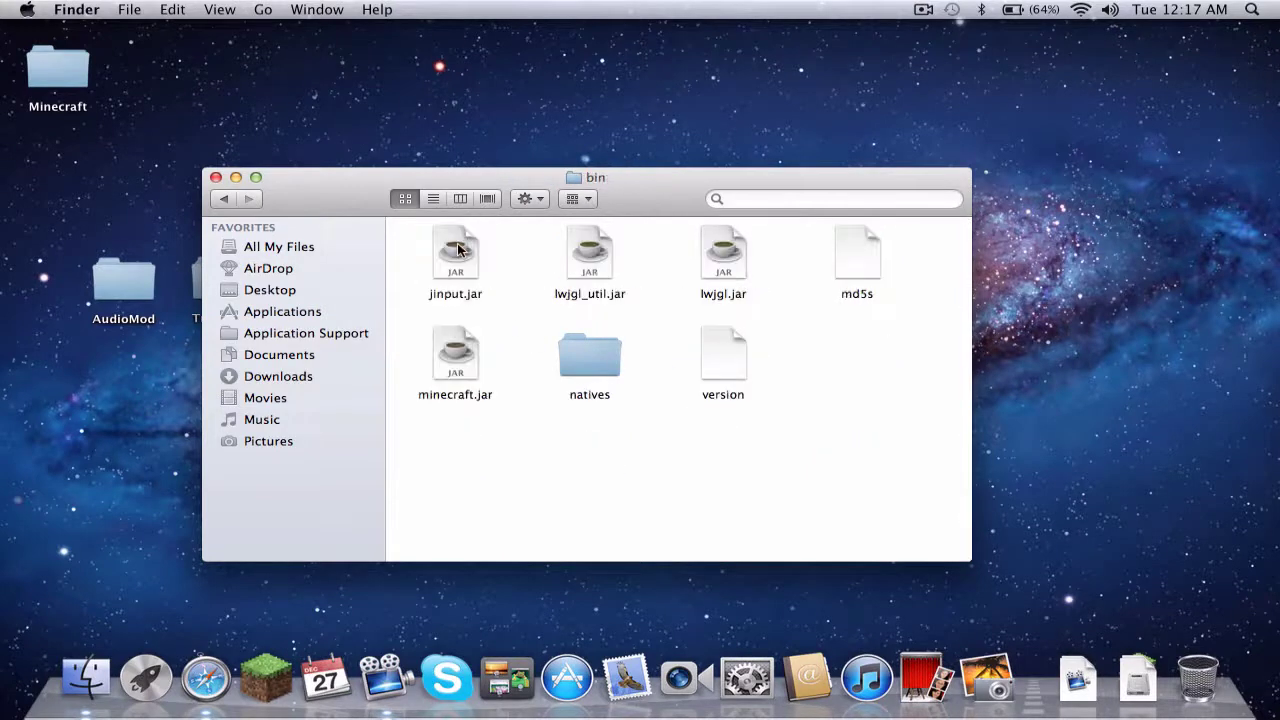
- Unpack minecraft.jar with The Unarchiver and move the original jar to the Trash
{"action": "left_click", "coordinate": [459, 363]}
{"action": "right_click", "coordinate": [457, 357]}
{"action": "mouse_move", "coordinate": [578, 325]}
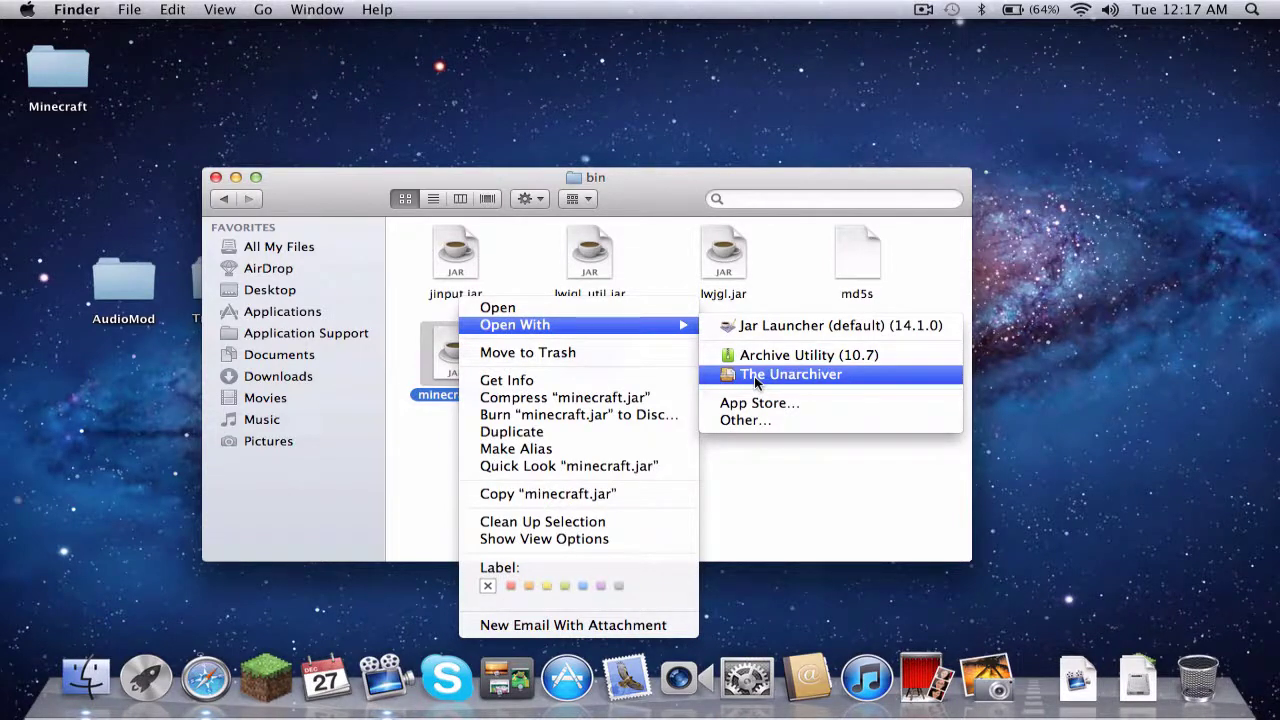
{"action": "left_click", "coordinate": [755, 376]}
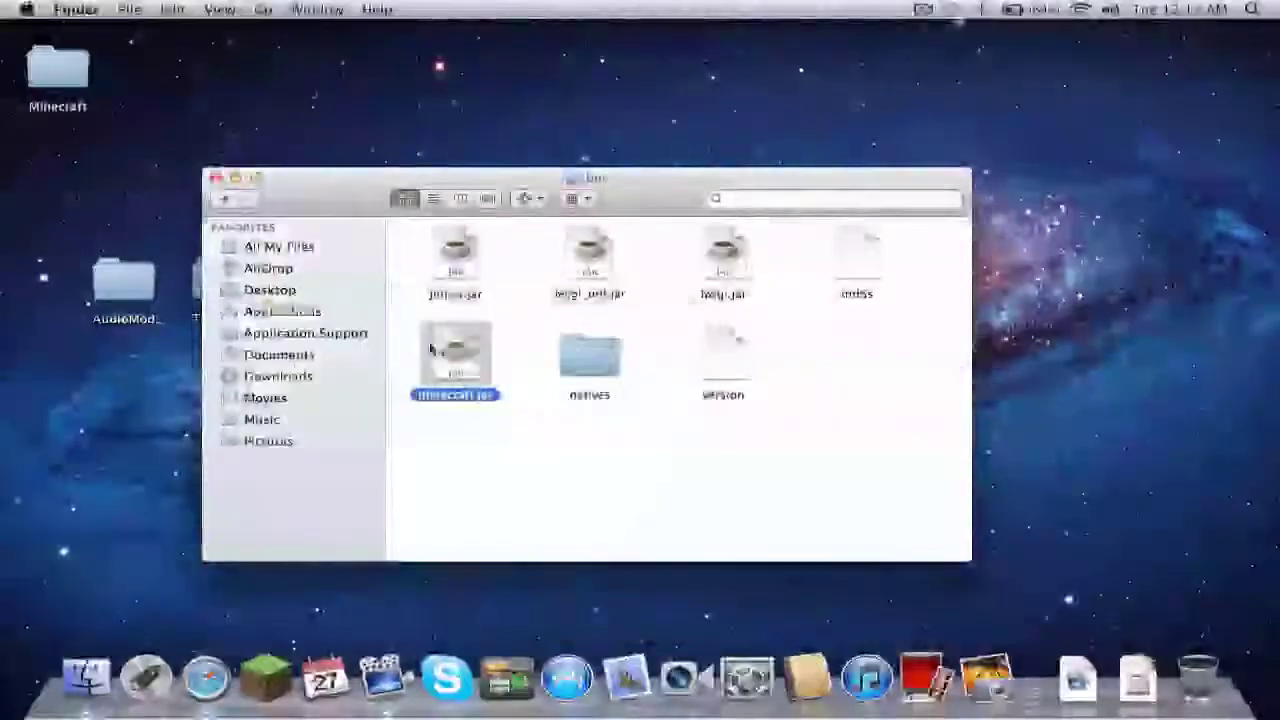
{"action": "left_click_drag", "start_coordinate": [453, 353], "coordinate": [1198, 678]}
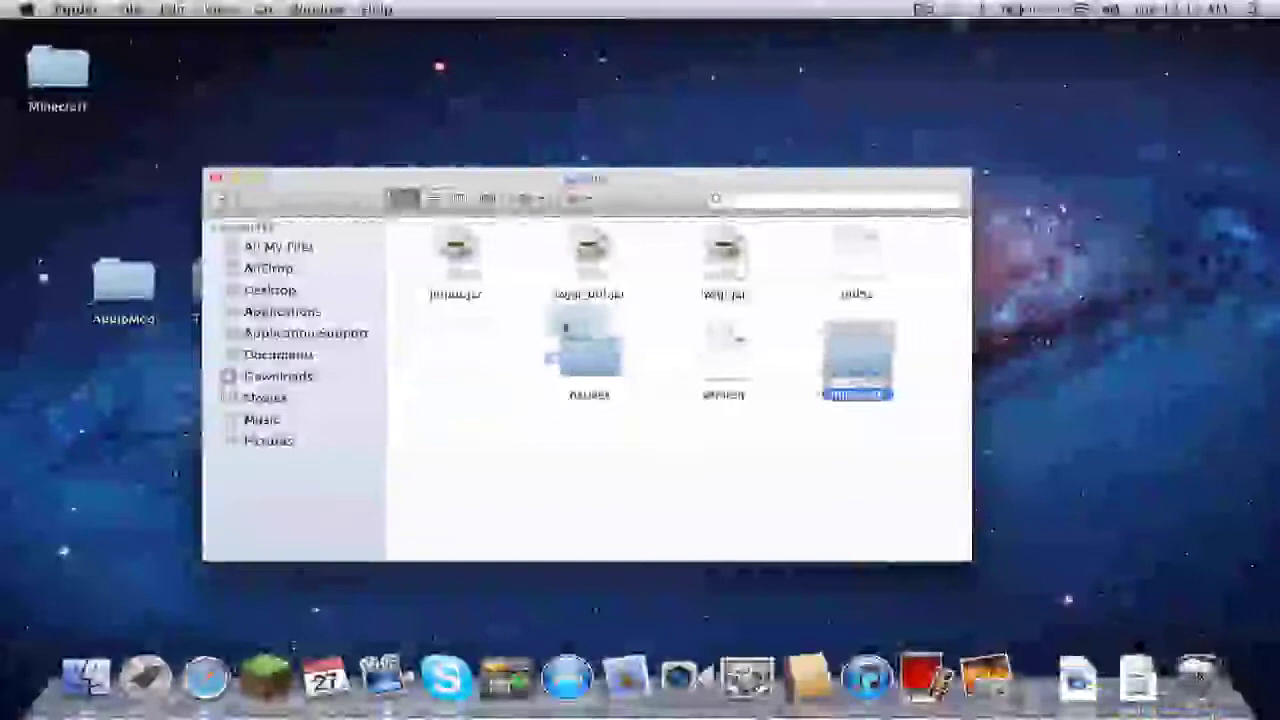
{"action": "left_click_drag", "start_coordinate": [855, 358], "coordinate": [440, 354]}
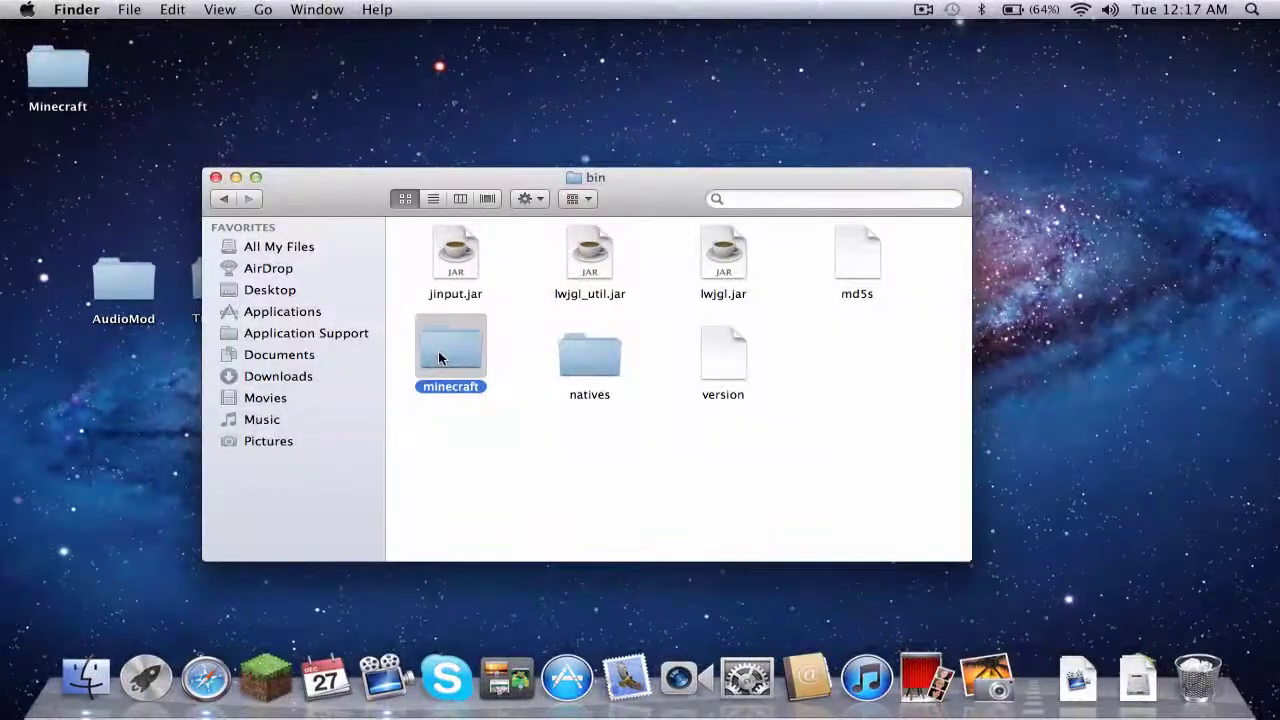
- Rename the extracted minecraft folder to minecraft.jar via Get Info, accepting the .jar extension
{"action": "right_click", "coordinate": [438, 351]}
{"action": "left_click", "coordinate": [481, 352]}
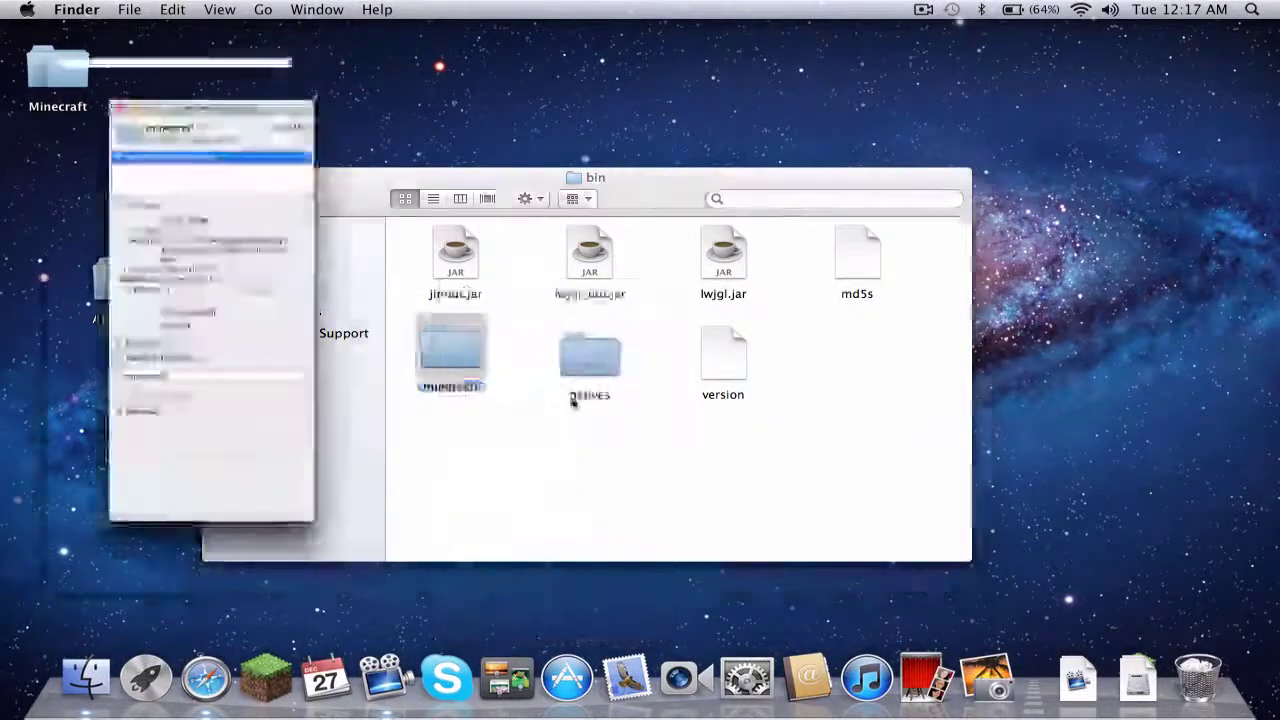
{"action": "left_click", "coordinate": [163, 395]}
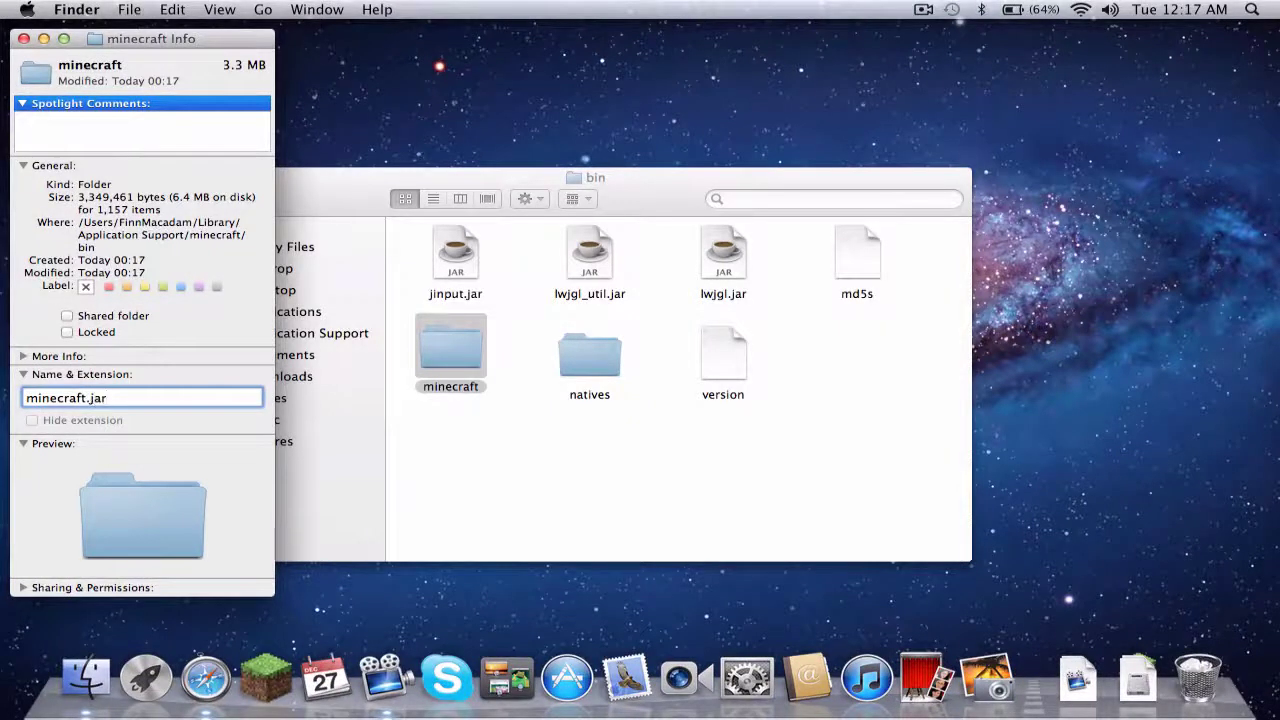
{"action": "key", "text": "Return"}
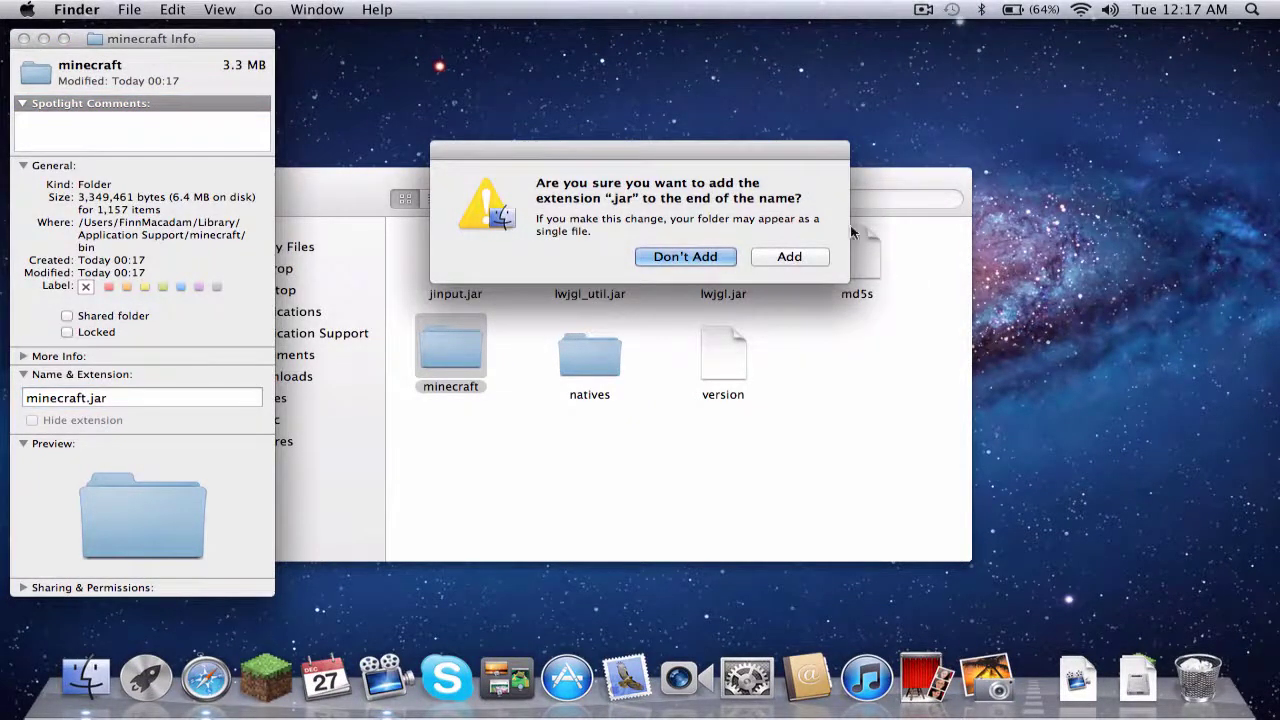
{"action": "left_click", "coordinate": [790, 262]}
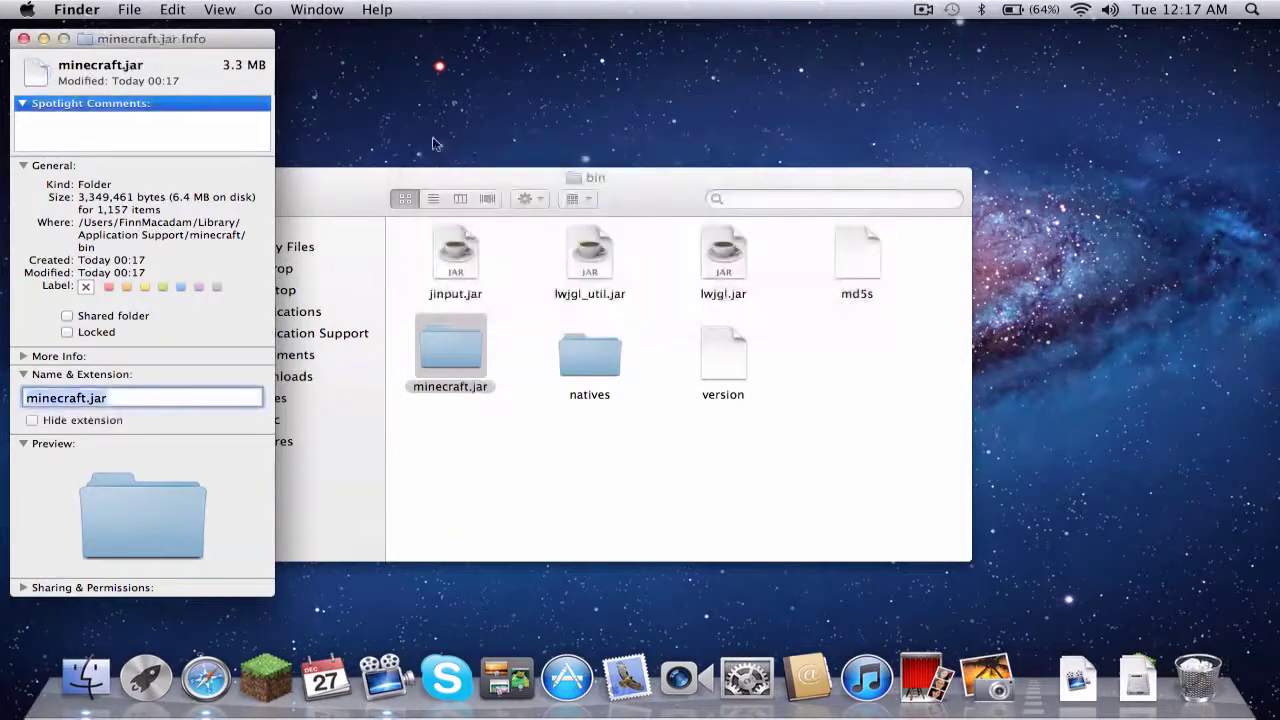
{"action": "left_click", "coordinate": [24, 39]}
{"action": "mouse_move", "coordinate": [337, 200]}
{"action": "left_mouse_down"}
{"action": "mouse_move", "coordinate": [558, 183]}
{"action": "mouse_move", "coordinate": [542, 175]}
{"action": "left_mouse_up"}
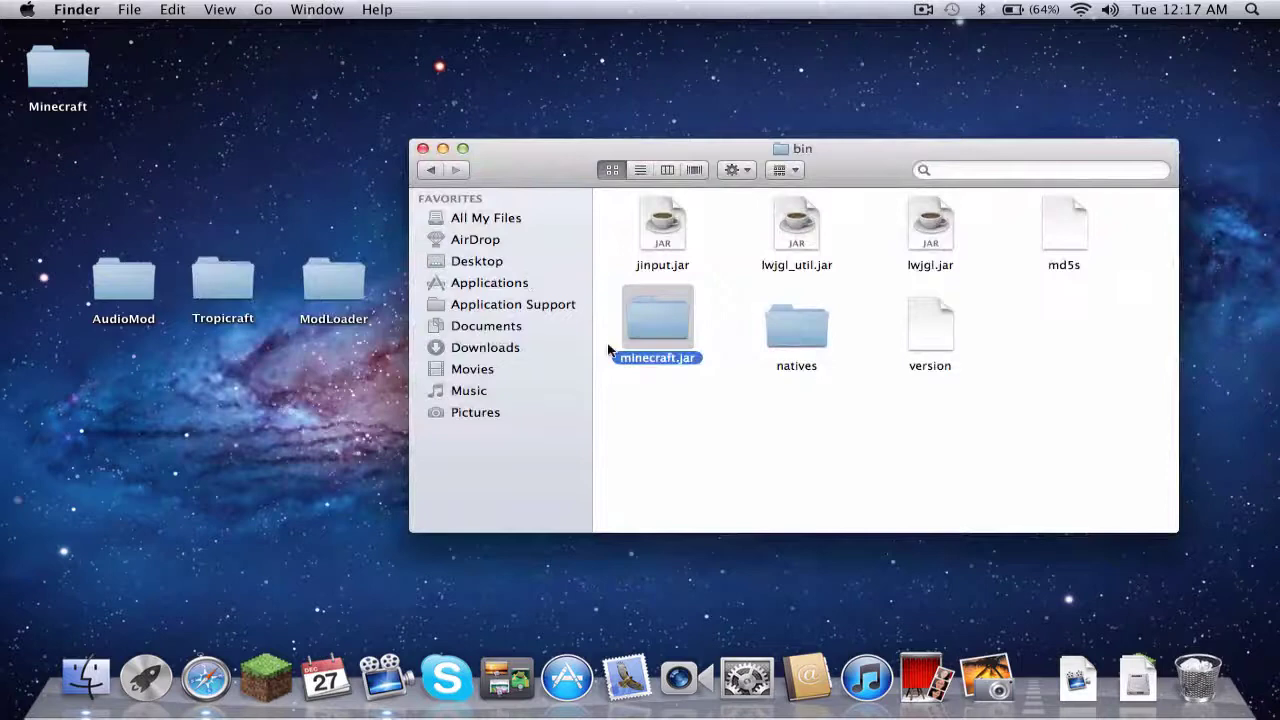
- Search minecraft.jar for 'META INF' and move the META-INF folder to the Trash
{"action": "double_click", "coordinate": [664, 325]}
{"action": "left_click", "coordinate": [948, 172]}
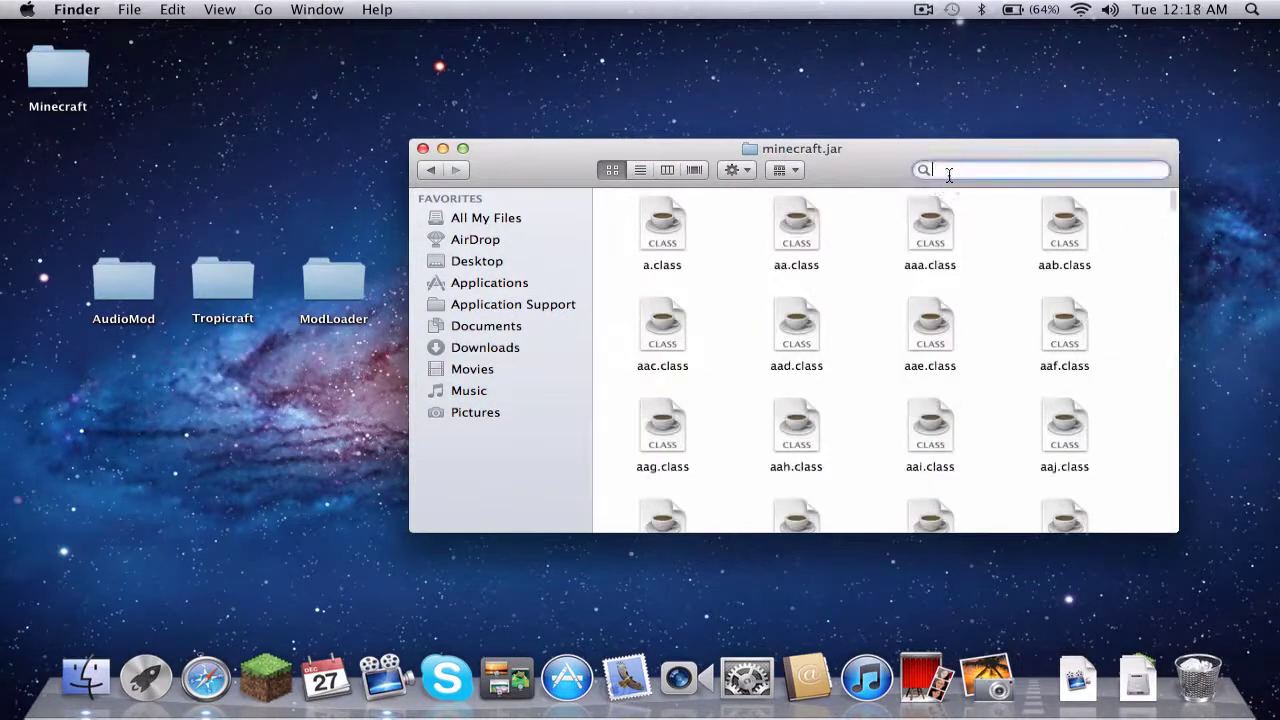
{"action": "type", "text": "ME"}
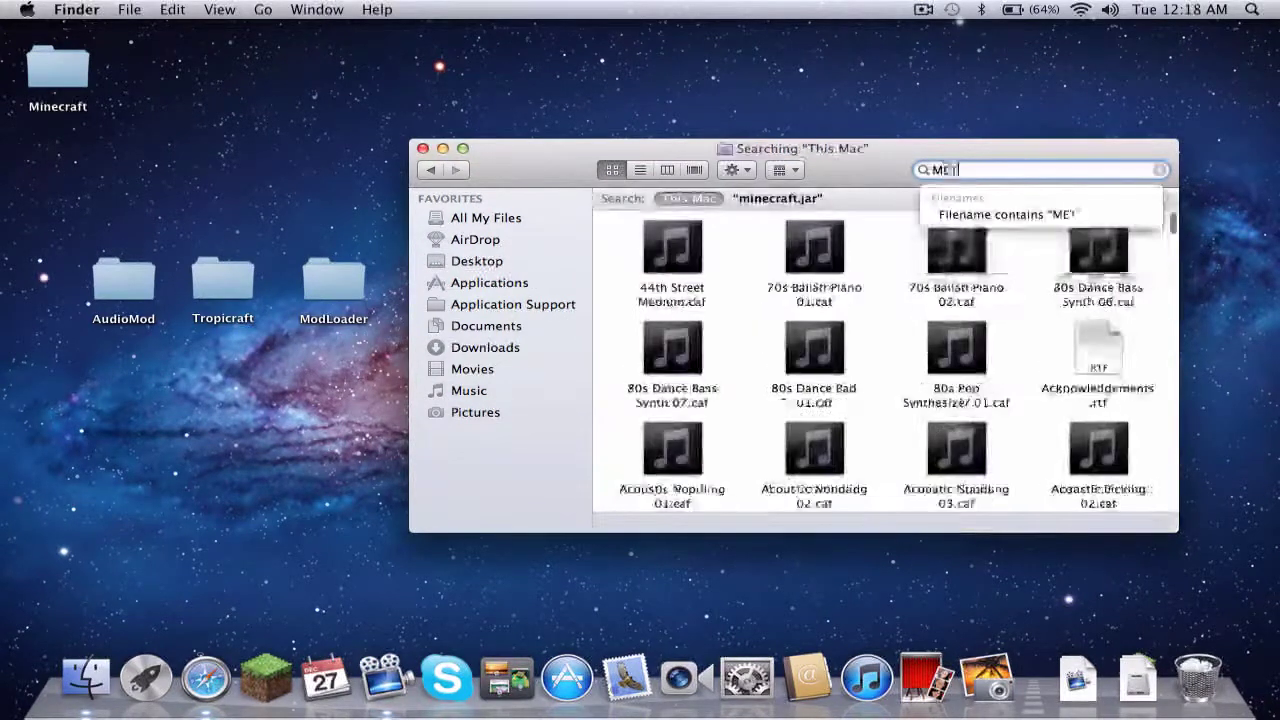
{"action": "type", "text": "TA IN"}
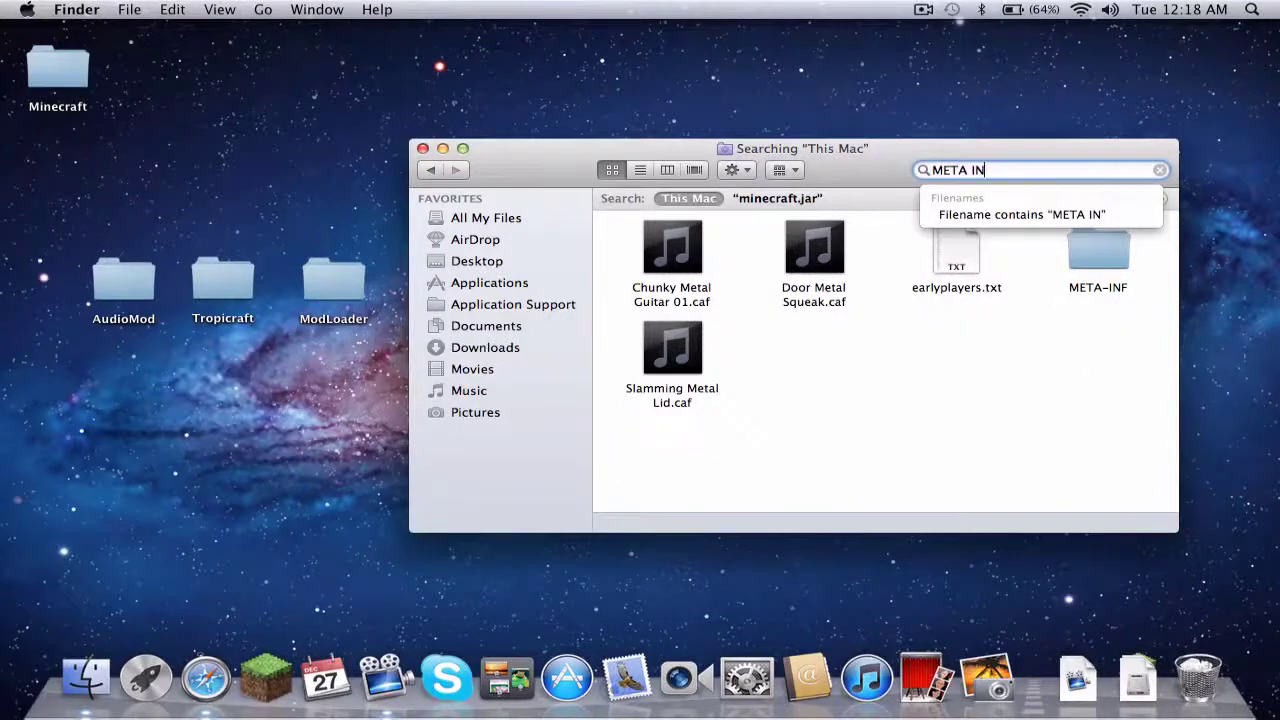
{"action": "type", "text": "F"}
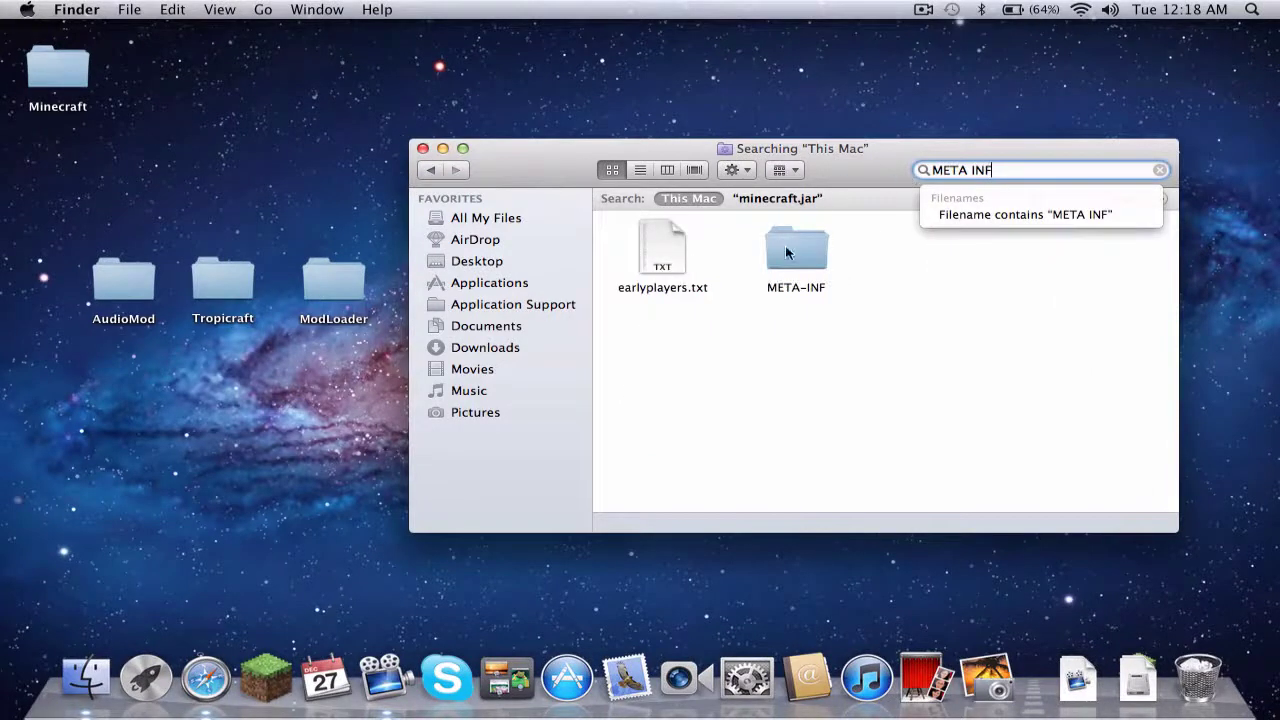
{"action": "left_click", "coordinate": [775, 198]}
{"action": "left_click_drag", "start_coordinate": [796, 250], "coordinate": [1197, 675]}
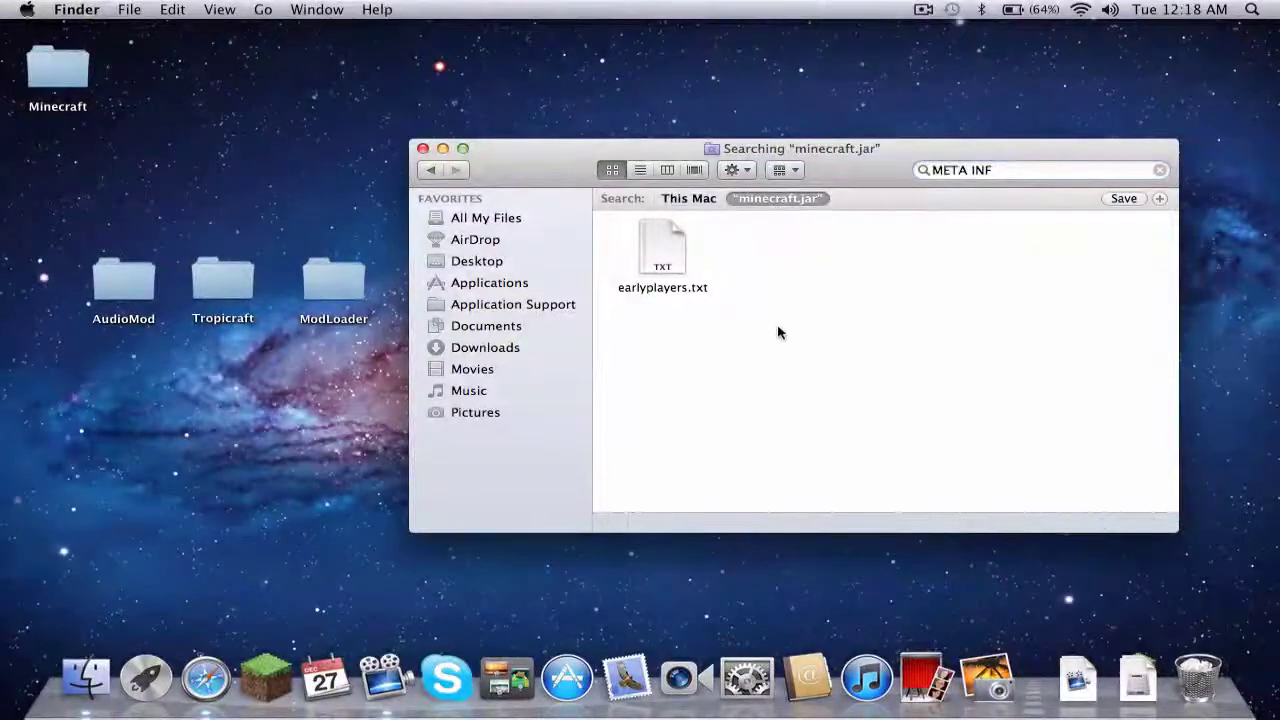
{"action": "left_click", "coordinate": [430, 170]}
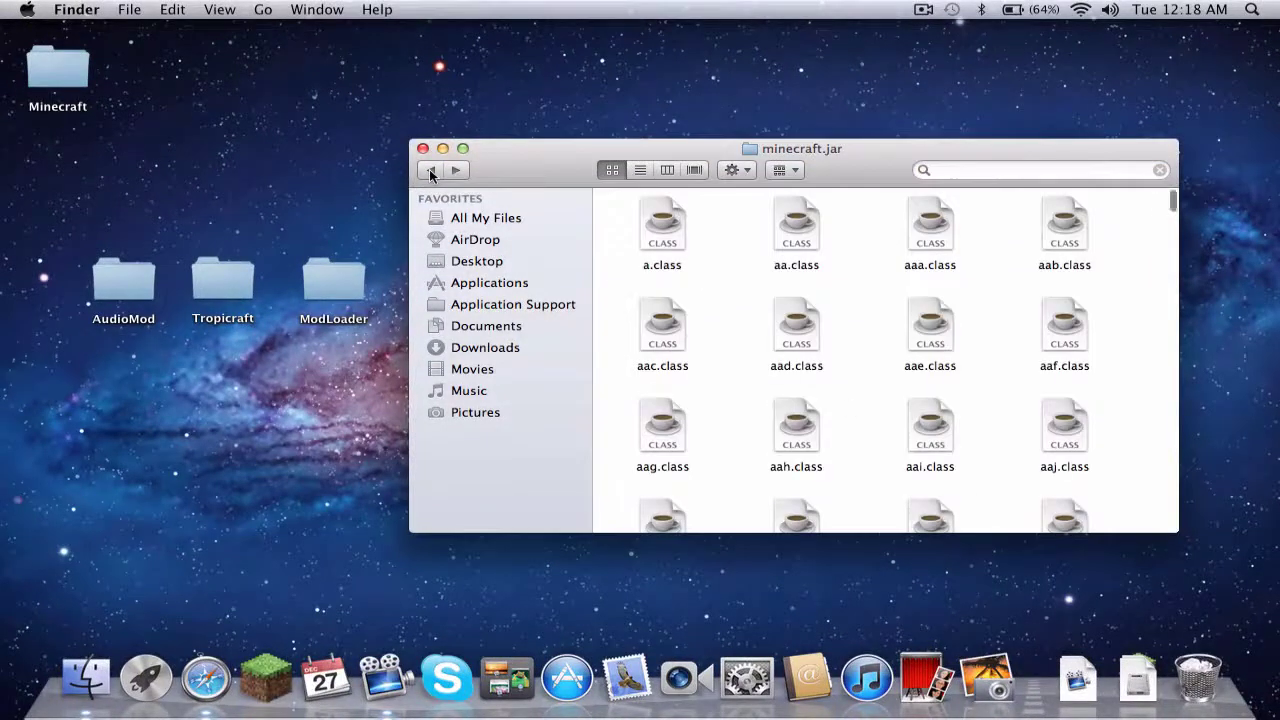
- Copy all ModLoader class files into minecraft.jar, replacing every conflicting file
{"action": "double_click", "coordinate": [320, 281]}
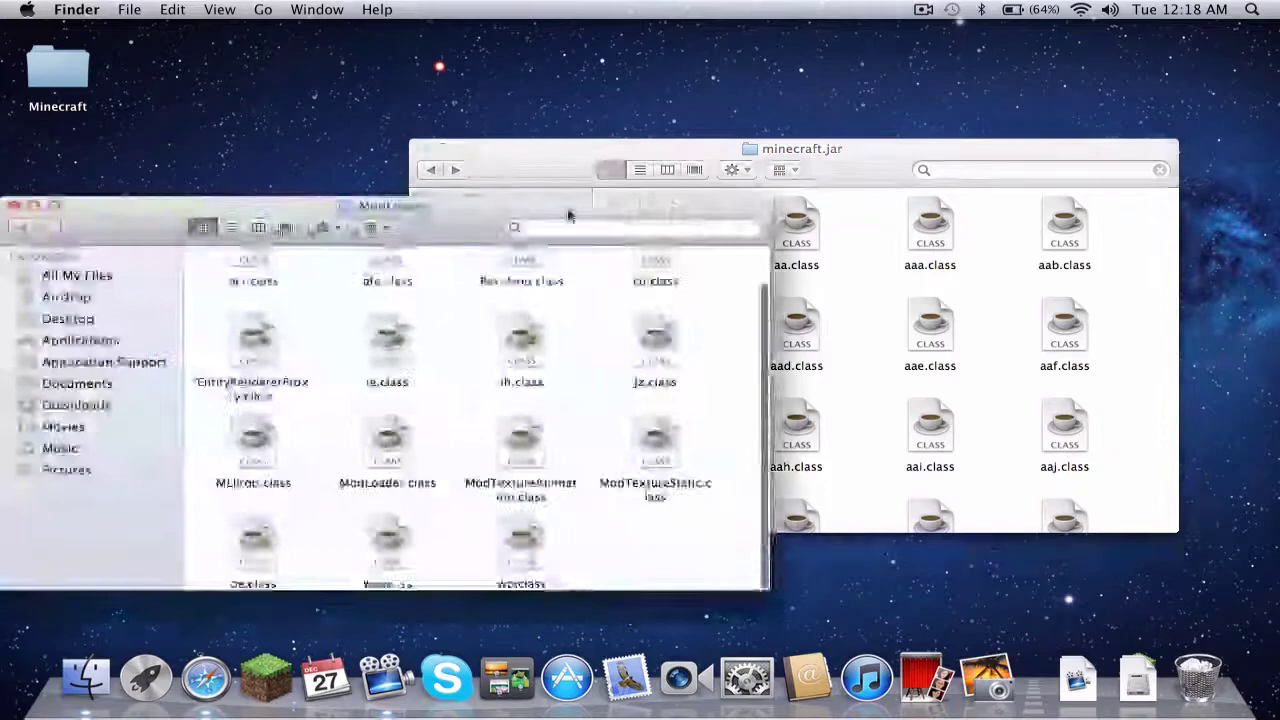
{"action": "scroll", "coordinate": [334, 314], "scroll_direction": "up", "scroll_amount": 2}
{"action": "mouse_move", "coordinate": [214, 265]}
{"action": "left_mouse_down"}
{"action": "mouse_move", "coordinate": [740, 517]}
{"action": "mouse_move", "coordinate": [757, 615]}
{"action": "left_mouse_up"}
{"action": "key", "text": "super+c"}
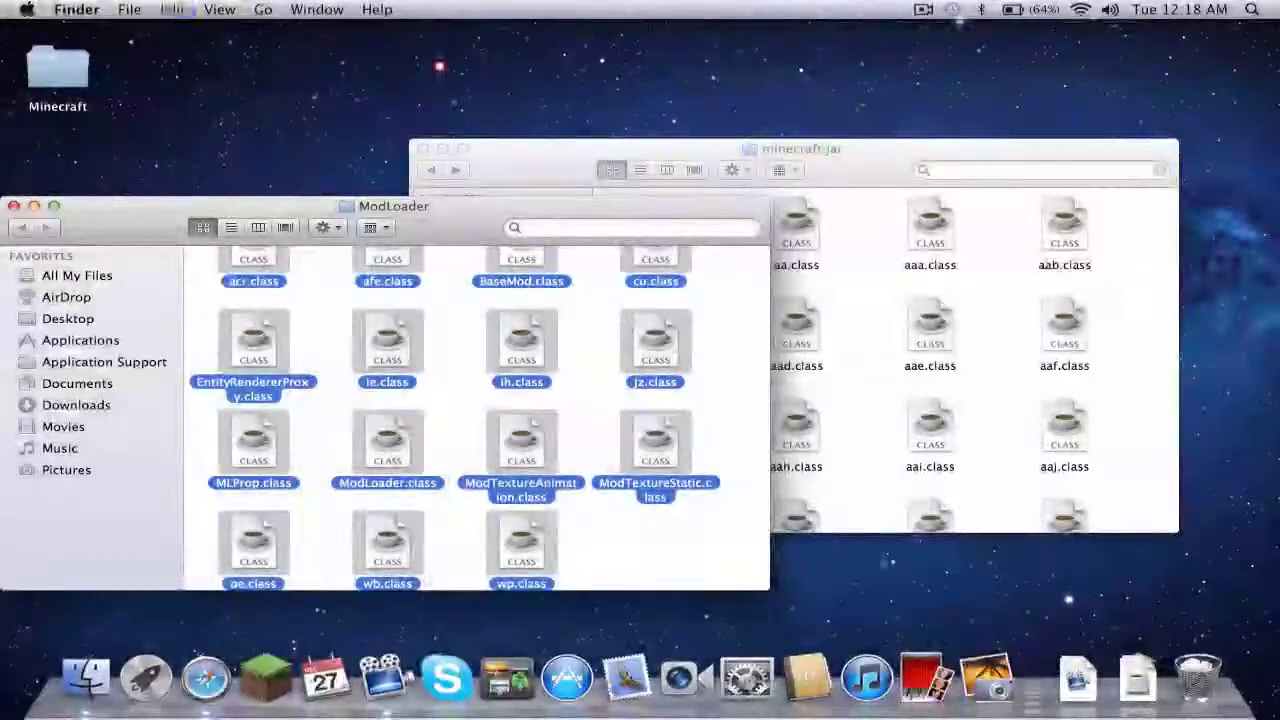
{"action": "left_click", "coordinate": [866, 459]}
{"action": "key", "text": "super+alt+v"}
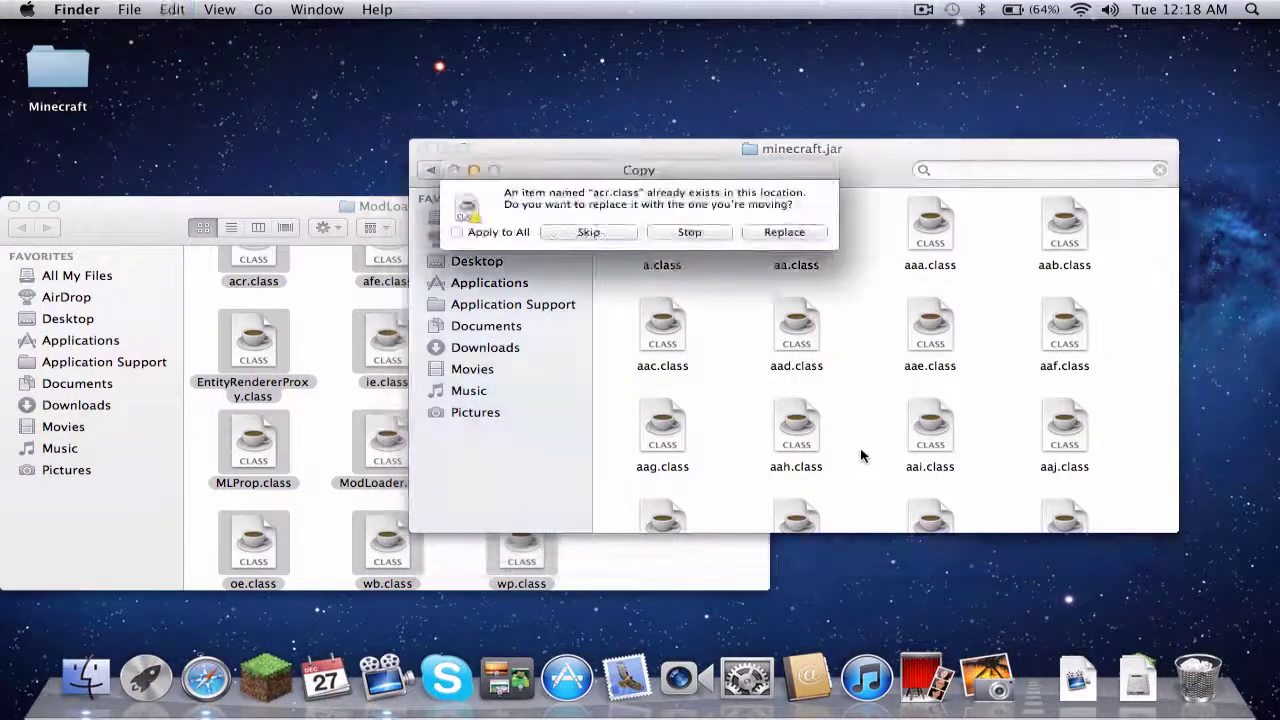
{"action": "left_click", "coordinate": [459, 231]}
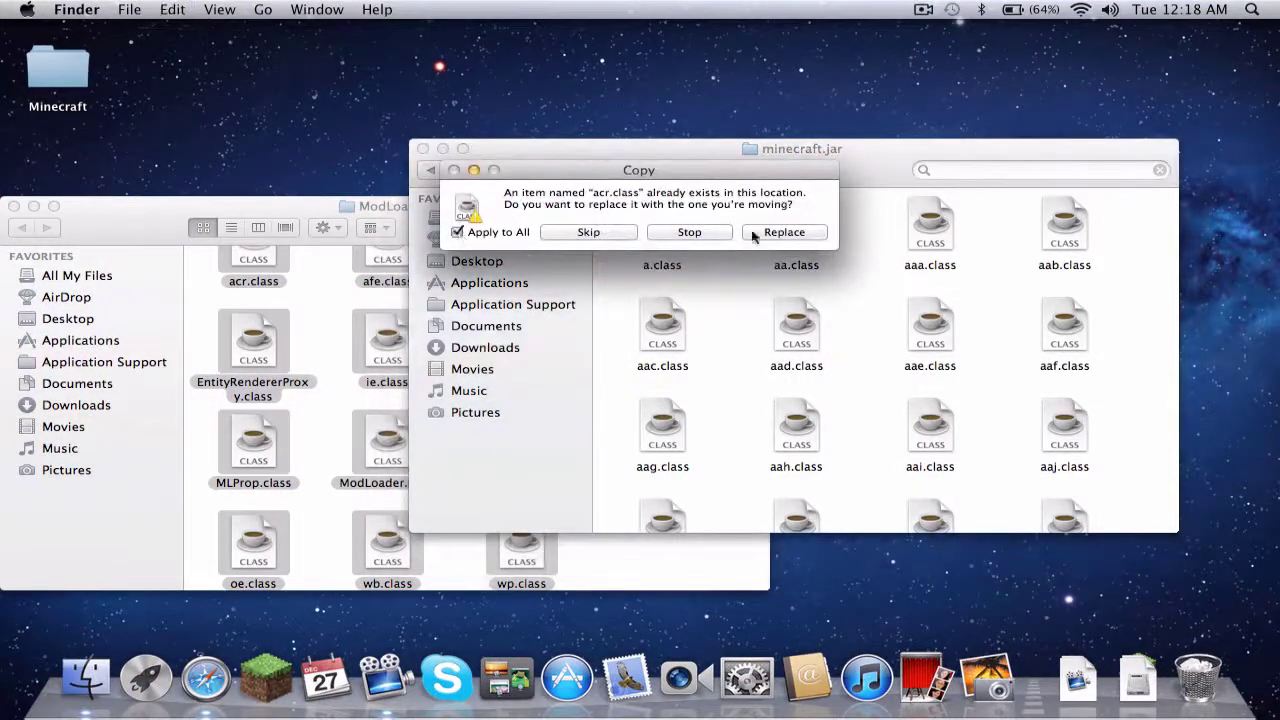
{"action": "left_click", "coordinate": [762, 233]}
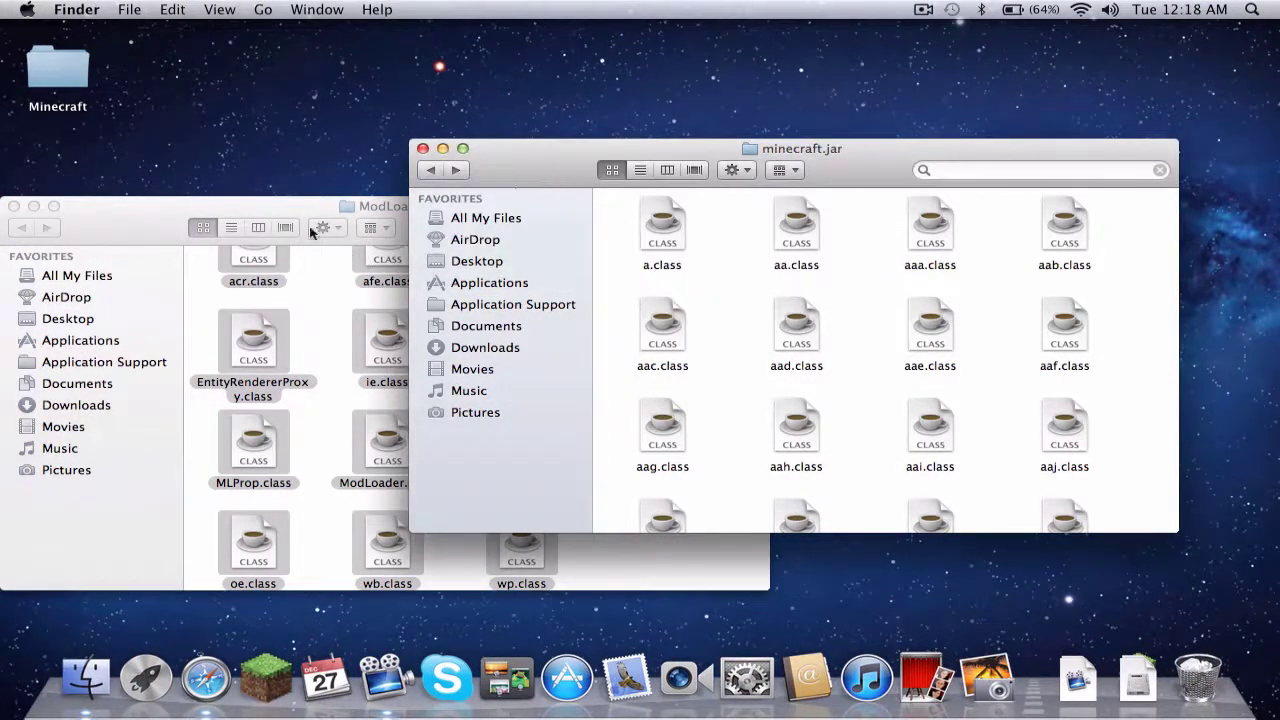
{"action": "left_click", "coordinate": [285, 218]}
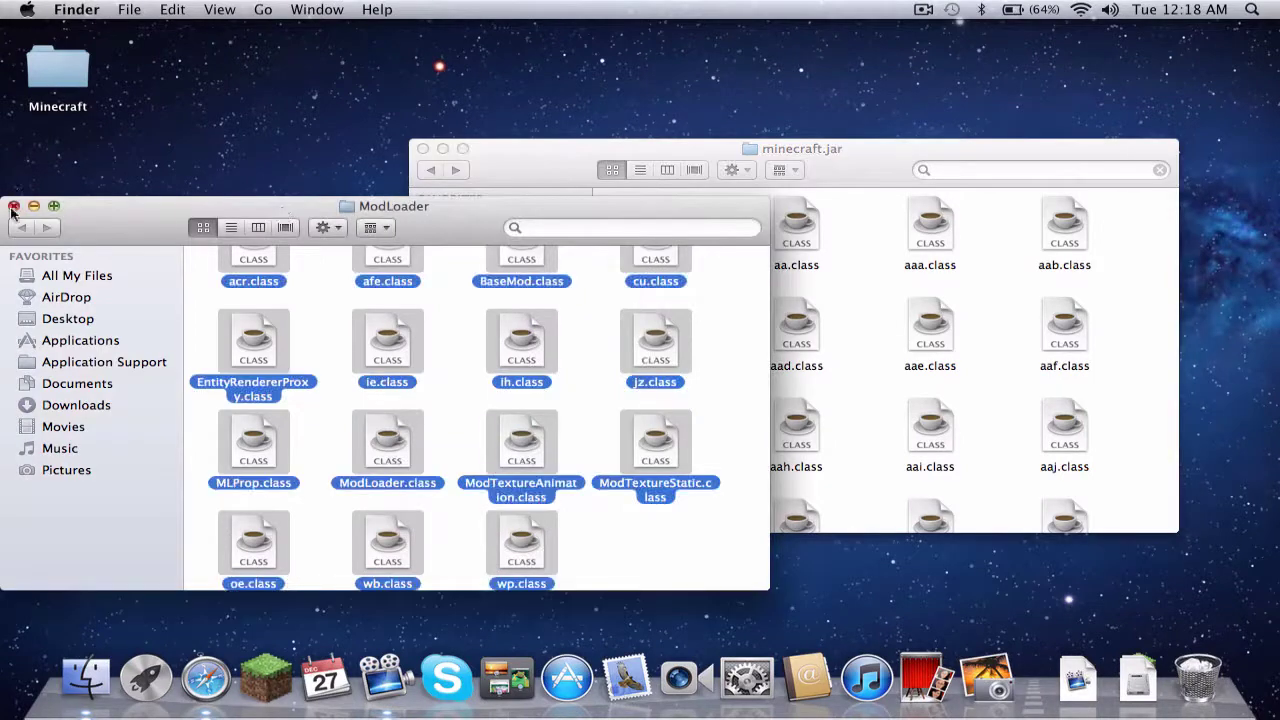
- Close the ModLoader window and empty the Trash
{"action": "left_click", "coordinate": [13, 206]}
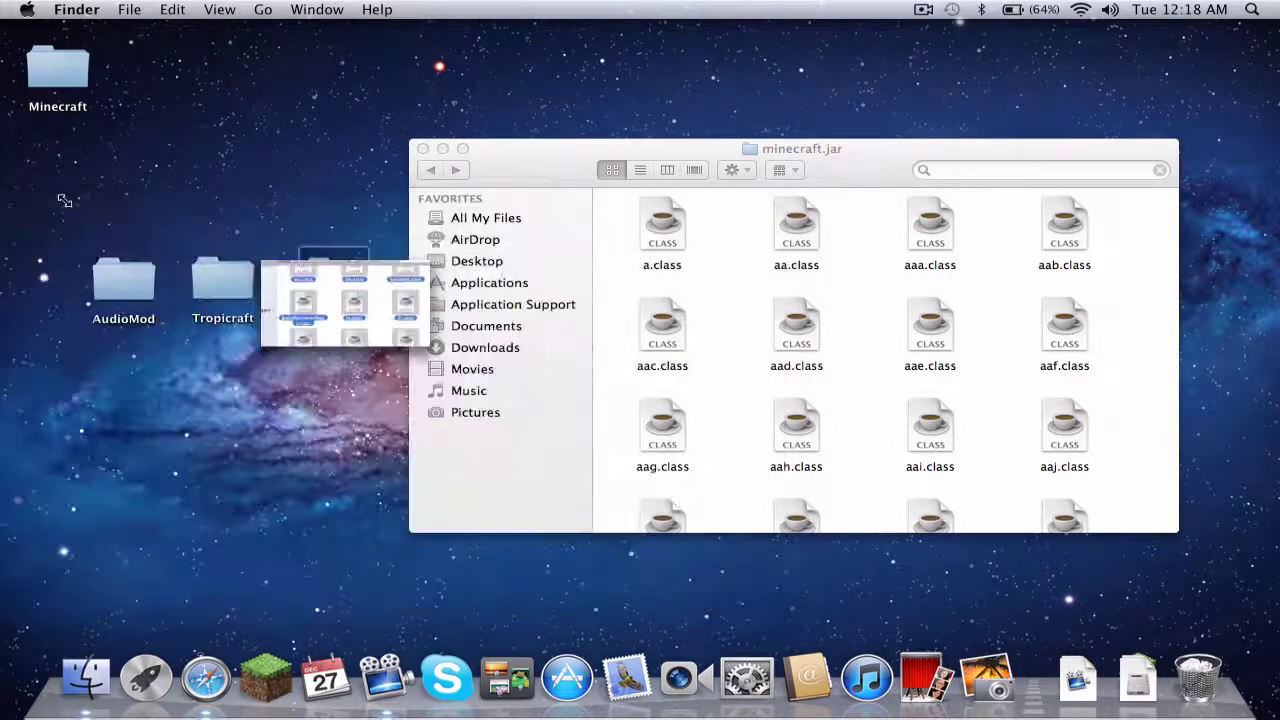
{"action": "left_click_drag", "start_coordinate": [620, 148], "coordinate": [676, 148]}
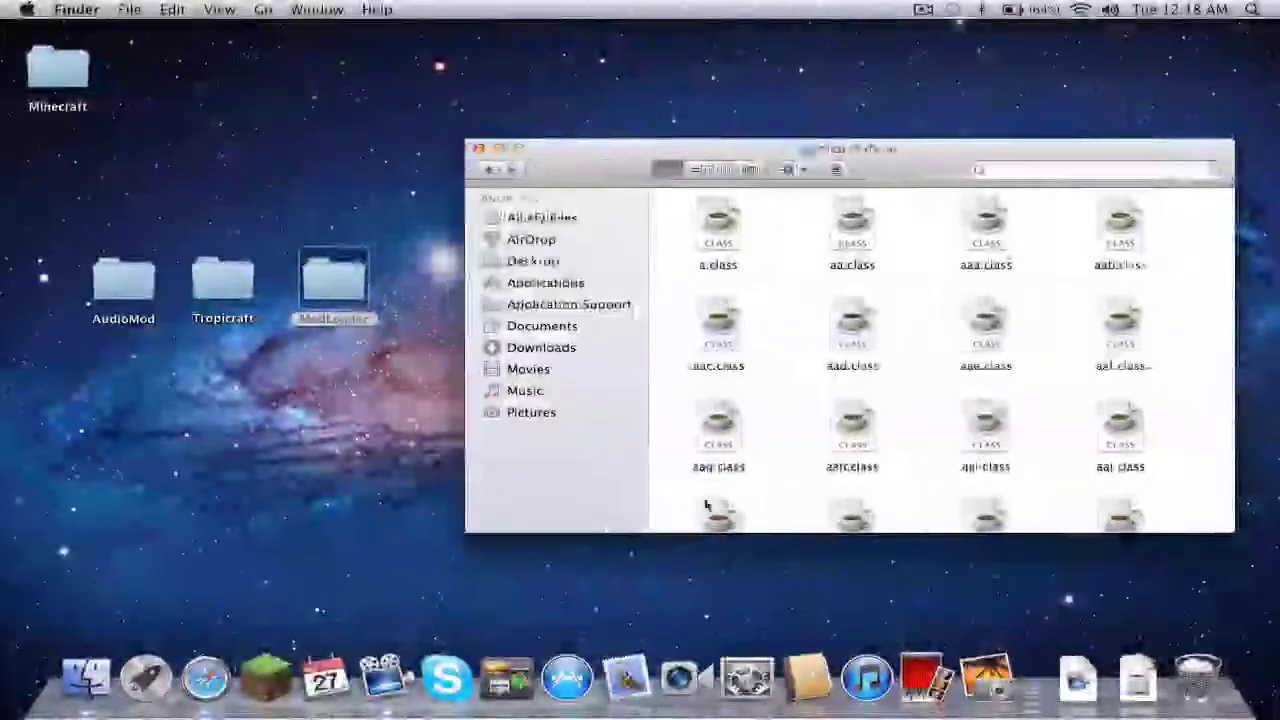
{"action": "right_click", "coordinate": [1197, 678]}
{"action": "left_click", "coordinate": [1205, 620]}
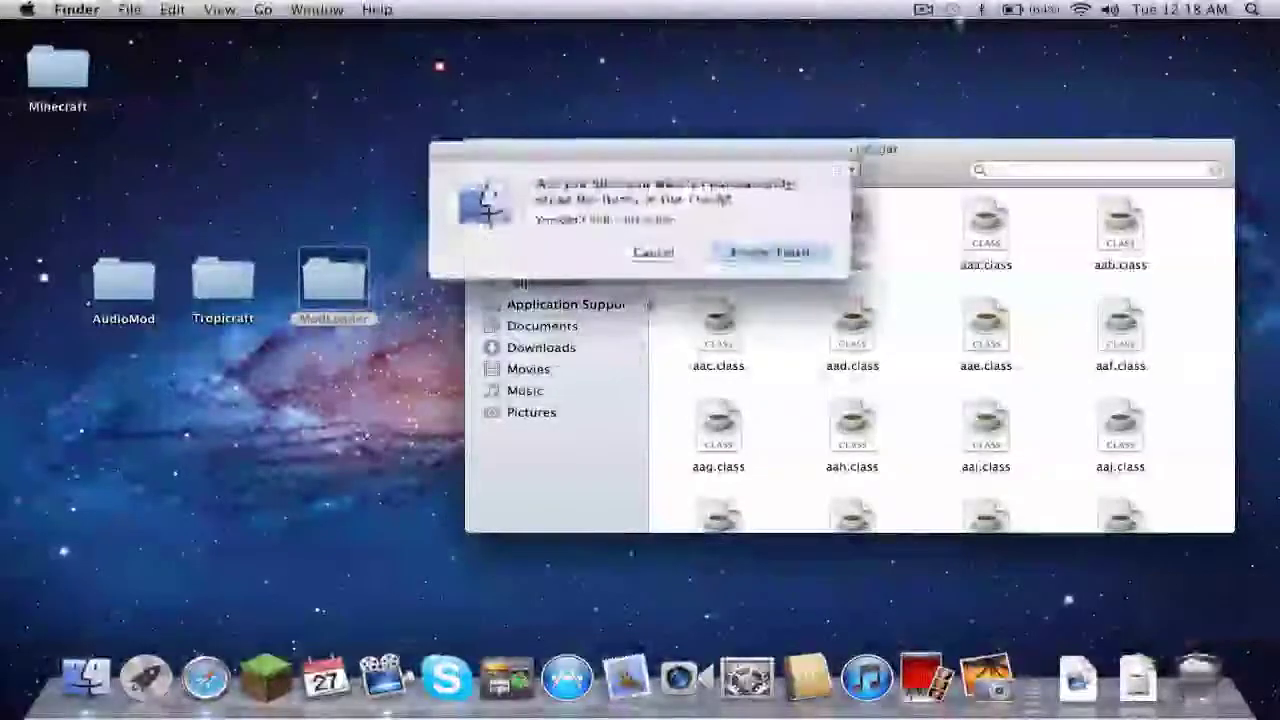
{"action": "key", "text": "Return"}
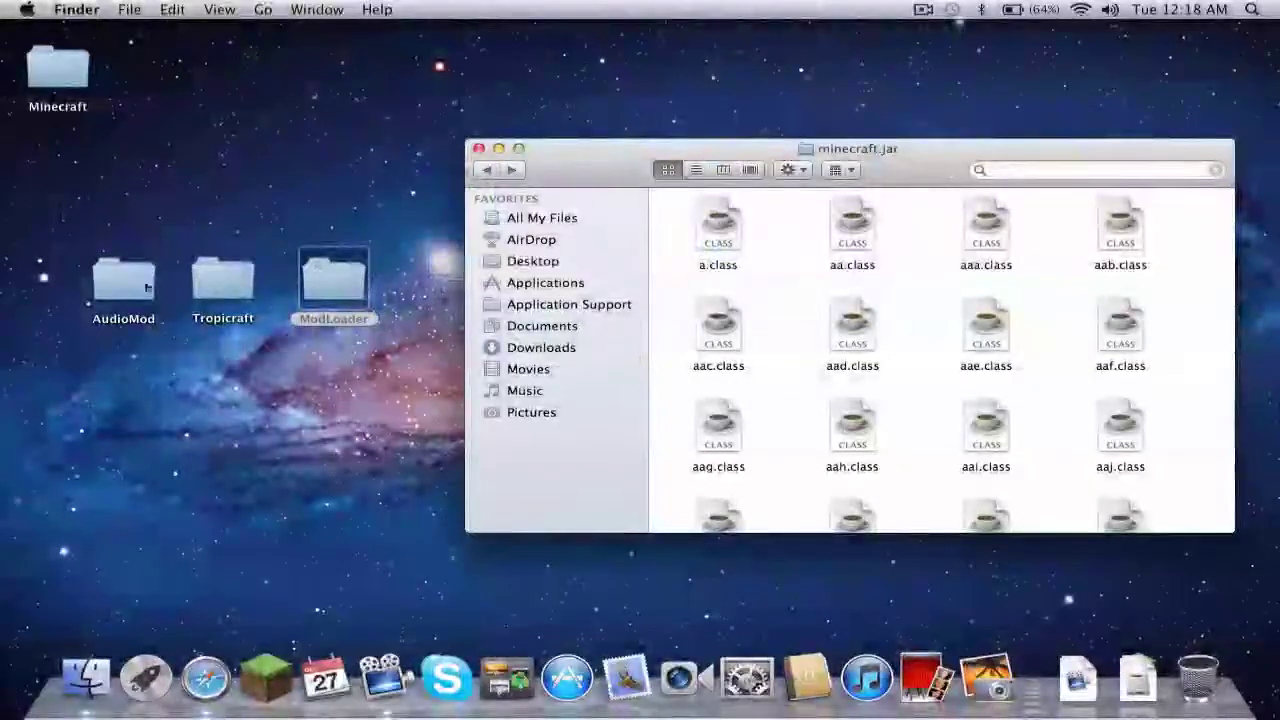
- Paste AudioMod's ahm.class and ibxm into minecraft.jar, replacing the existing ahm.class
{"action": "double_click", "coordinate": [123, 282]}
{"action": "left_click_drag", "start_coordinate": [533, 268], "coordinate": [734, 262]}
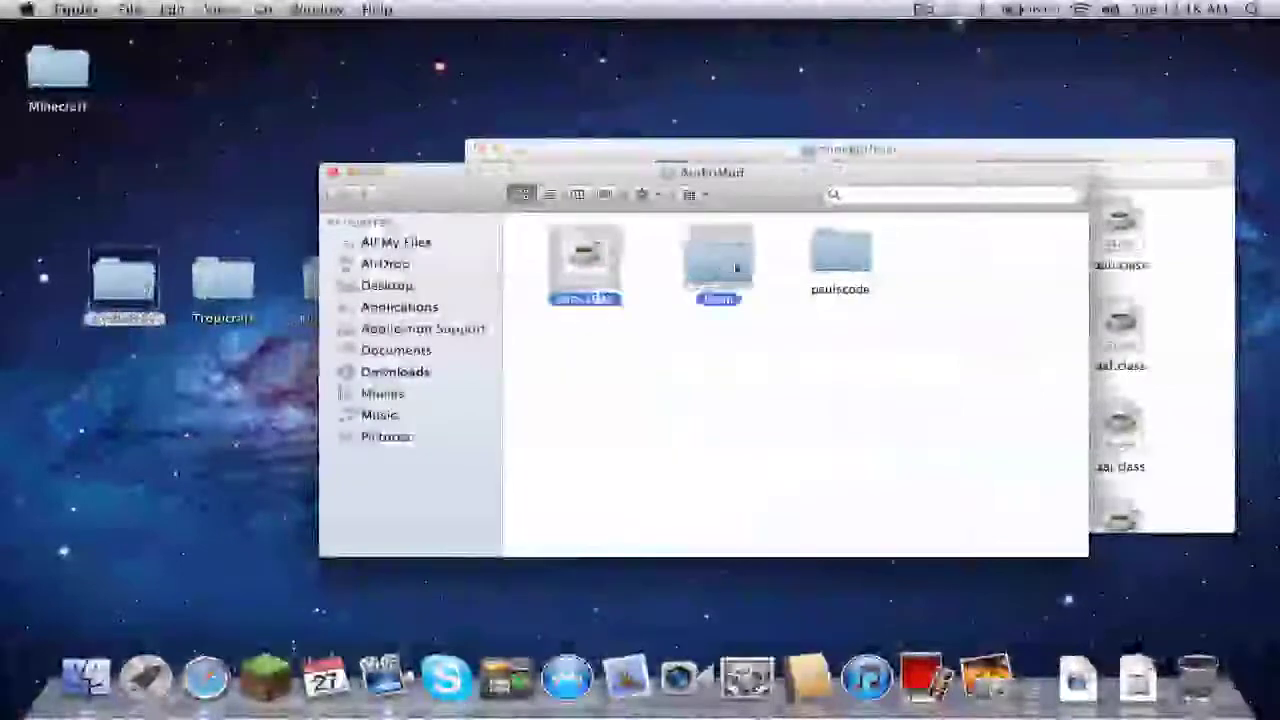
{"action": "left_click", "coordinate": [1128, 157]}
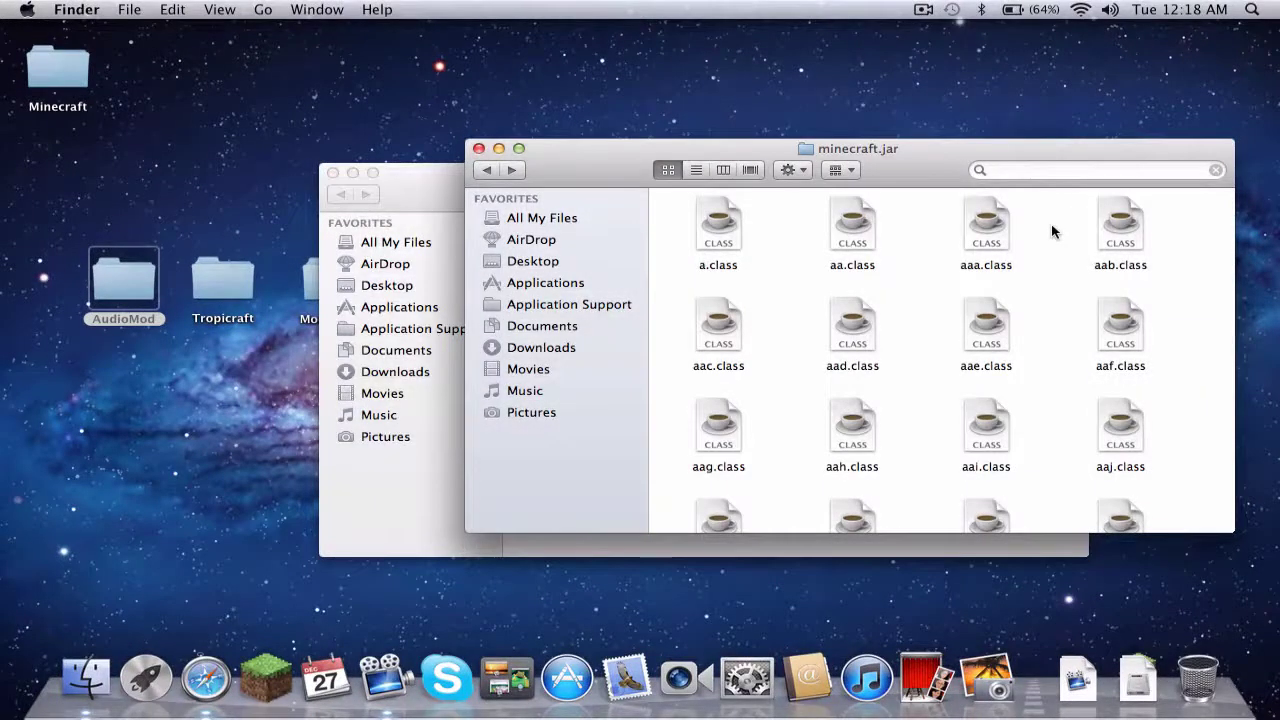
{"action": "key", "text": "super+alt+v"}
{"action": "left_click", "coordinate": [770, 234]}
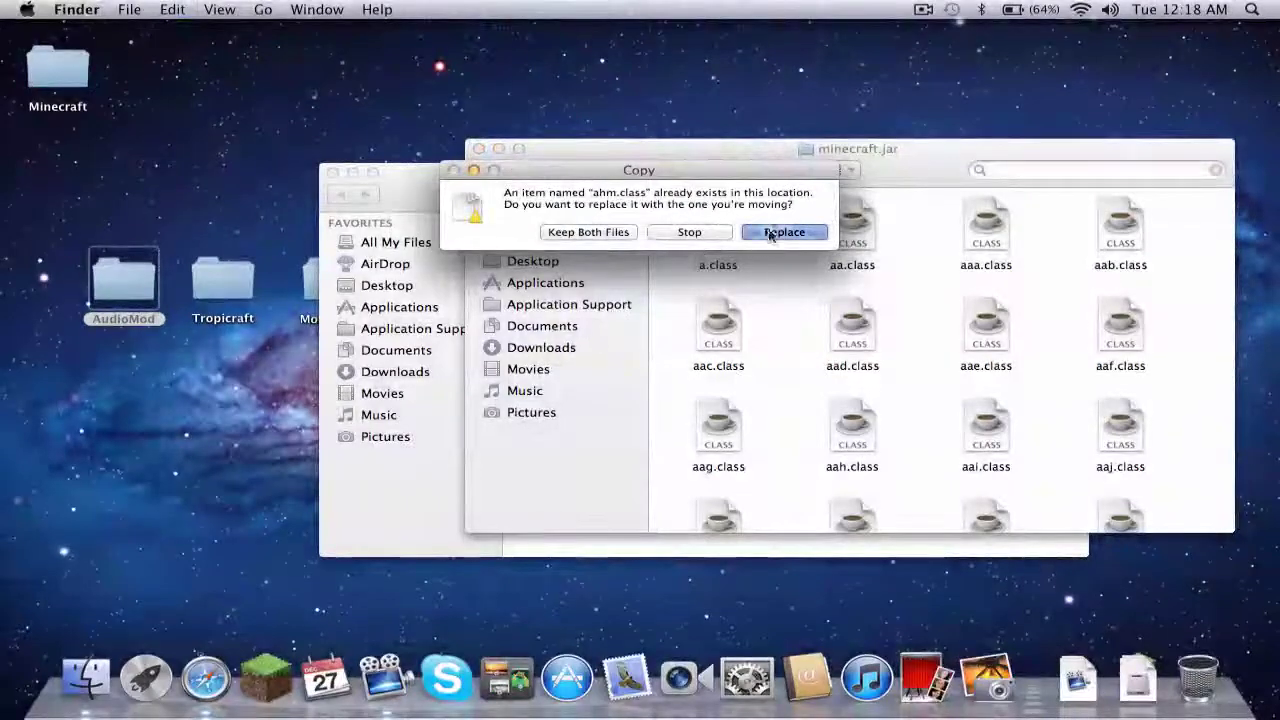
{"action": "left_click", "coordinate": [437, 197]}
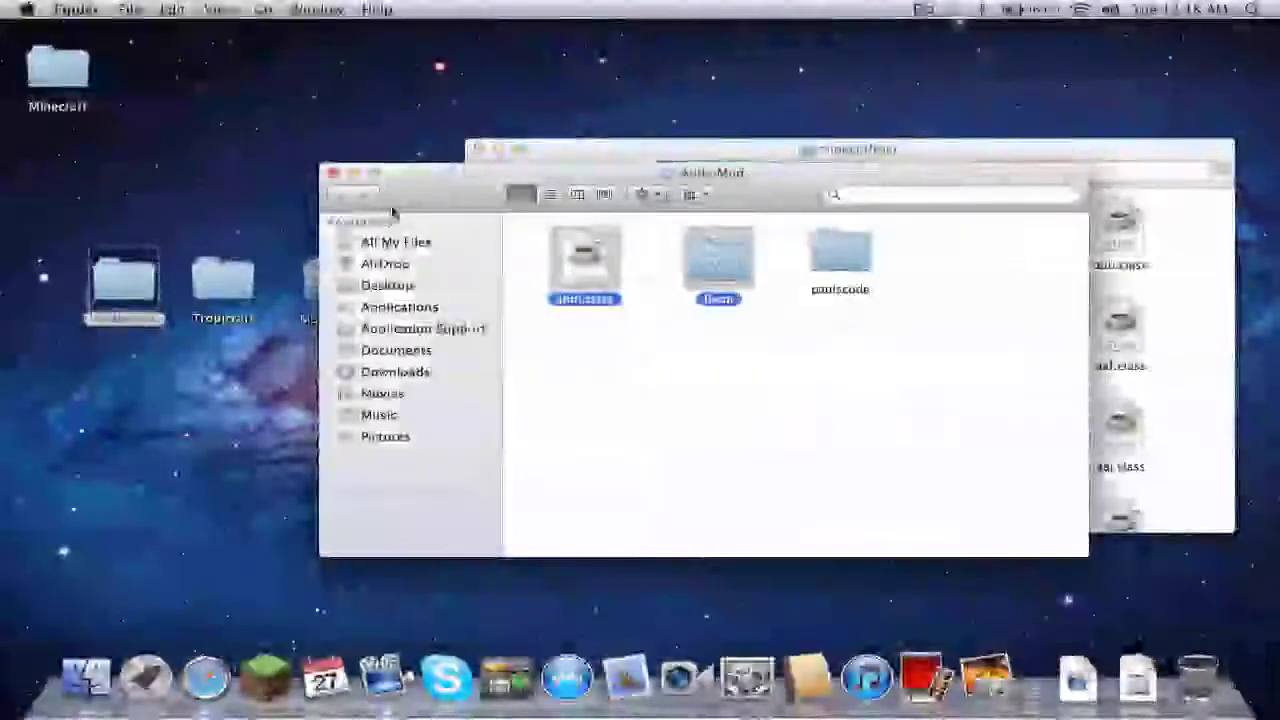
- Open AudioMod's paulscode > sound > codecs folder
{"action": "left_click_drag", "start_coordinate": [393, 213], "coordinate": [304, 213]}
{"action": "left_click", "coordinate": [760, 330]}
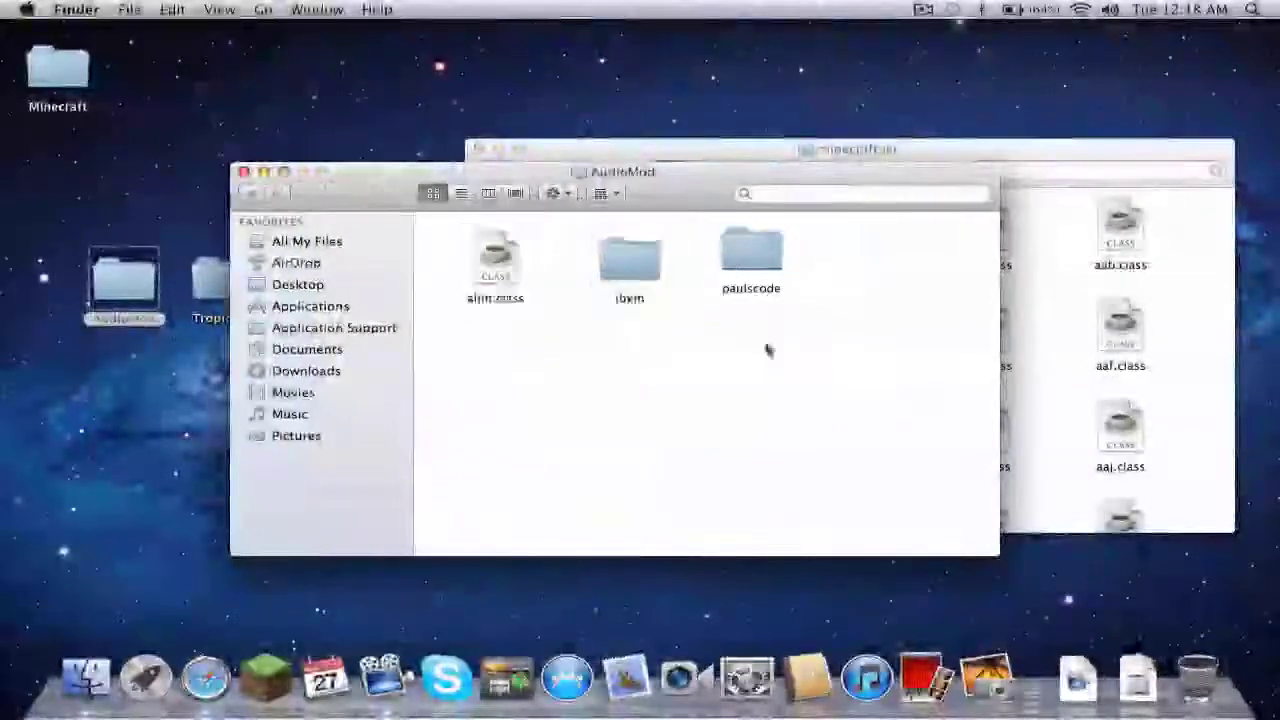
{"action": "double_click", "coordinate": [751, 258]}
{"action": "double_click", "coordinate": [488, 252]}
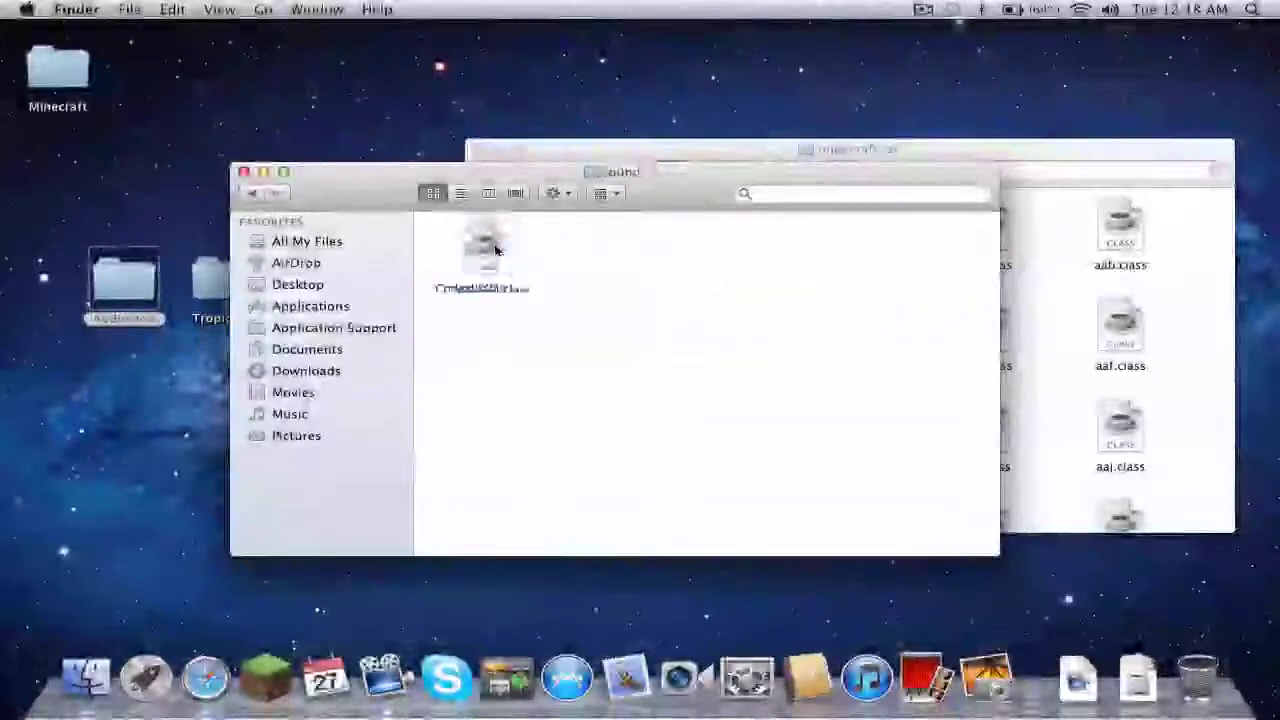
{"action": "left_click_drag", "start_coordinate": [656, 201], "coordinate": [577, 243]}
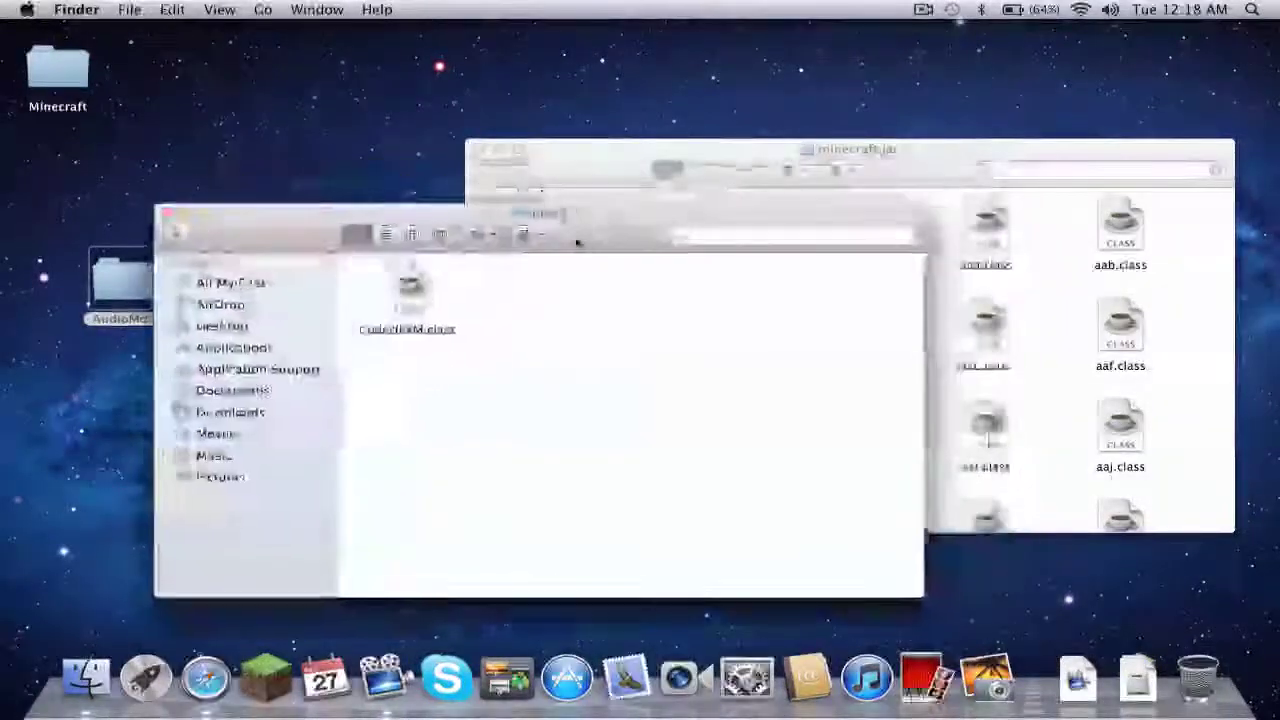
- Search minecraft.jar for 'paulsc' and open its paulscode > sound > codecs folder
{"action": "left_click", "coordinate": [780, 168]}
{"action": "left_click", "coordinate": [991, 176]}
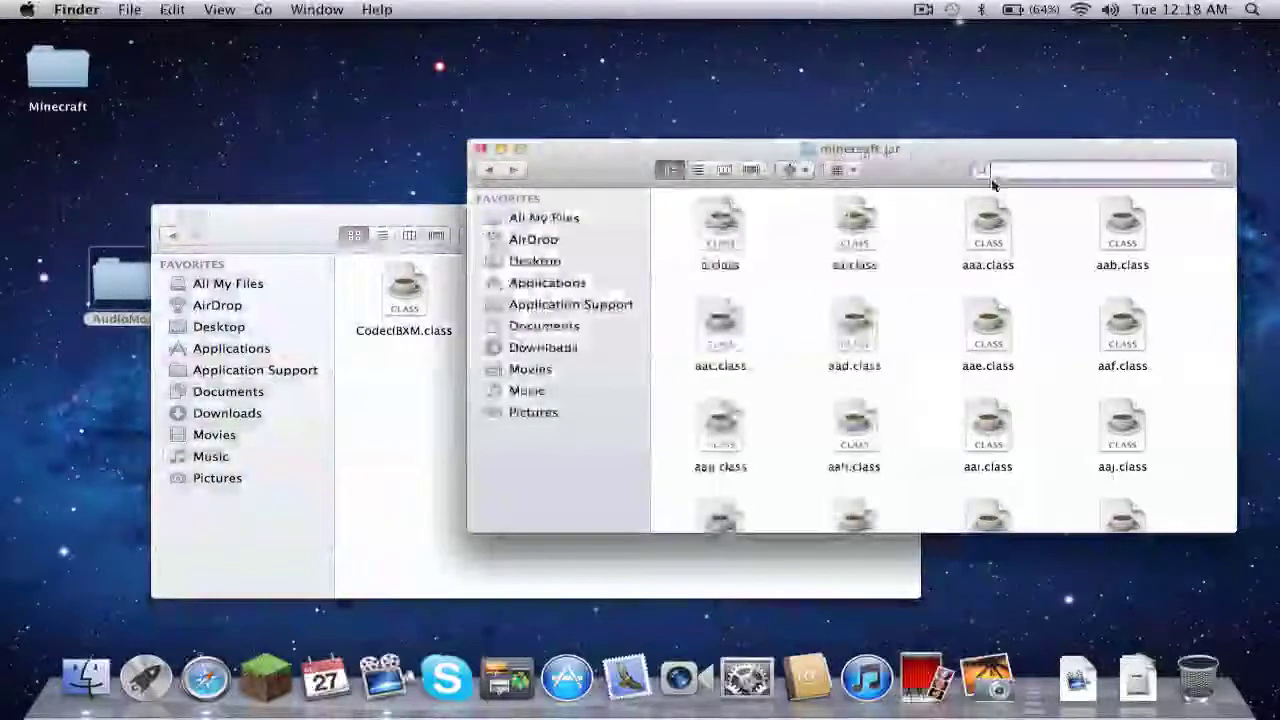
{"action": "type", "text": "pau"}
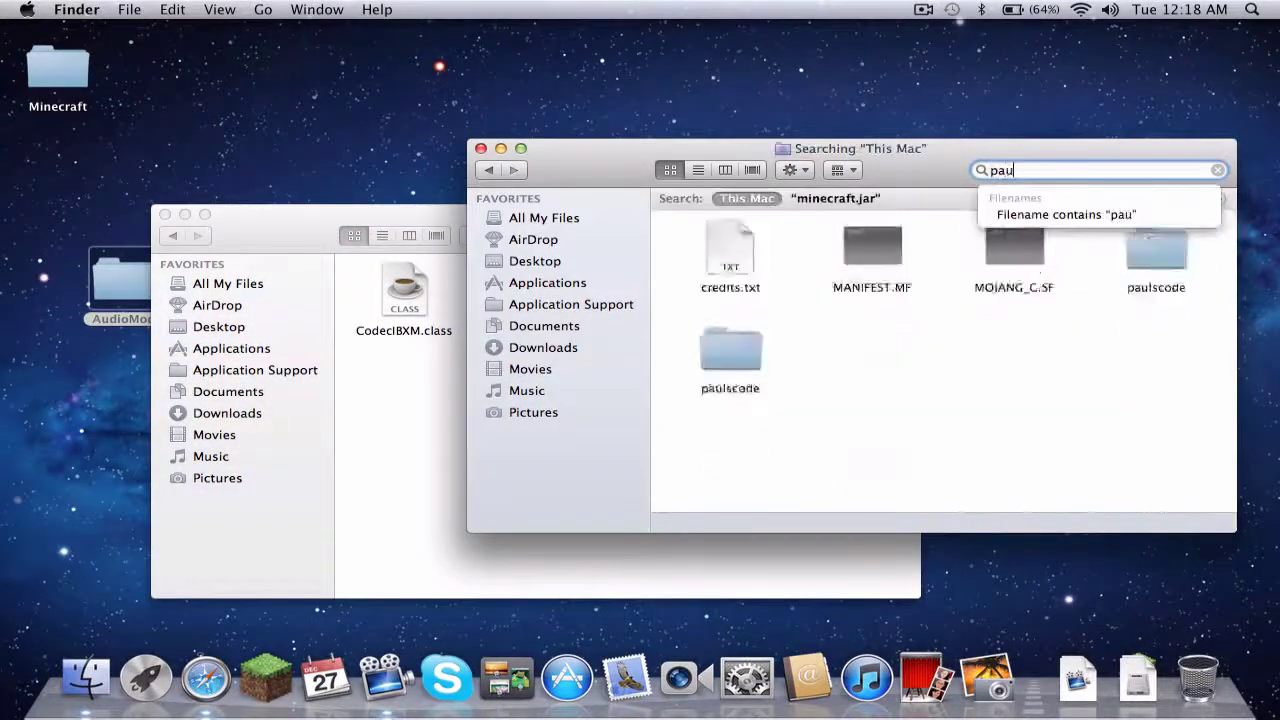
{"action": "type", "text": "lscode"}
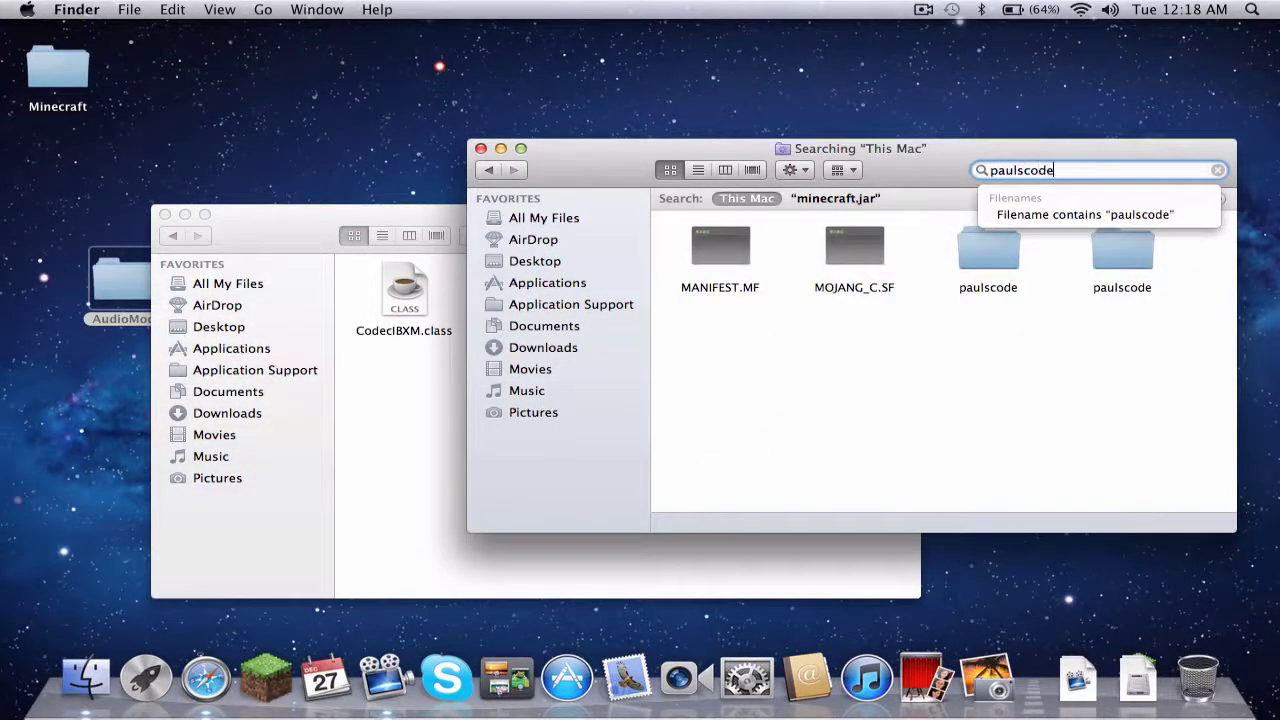
{"action": "key", "text": "Return"}
{"action": "left_click", "coordinate": [836, 198]}
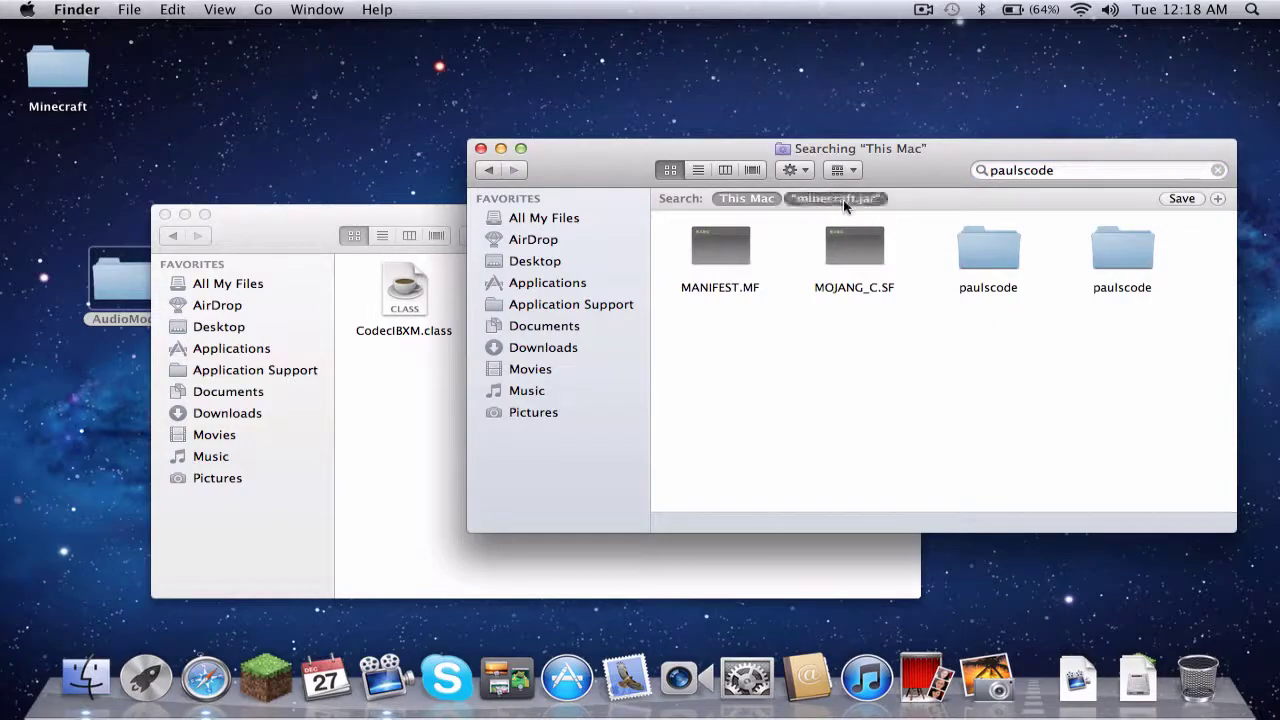
{"action": "double_click", "coordinate": [696, 268]}
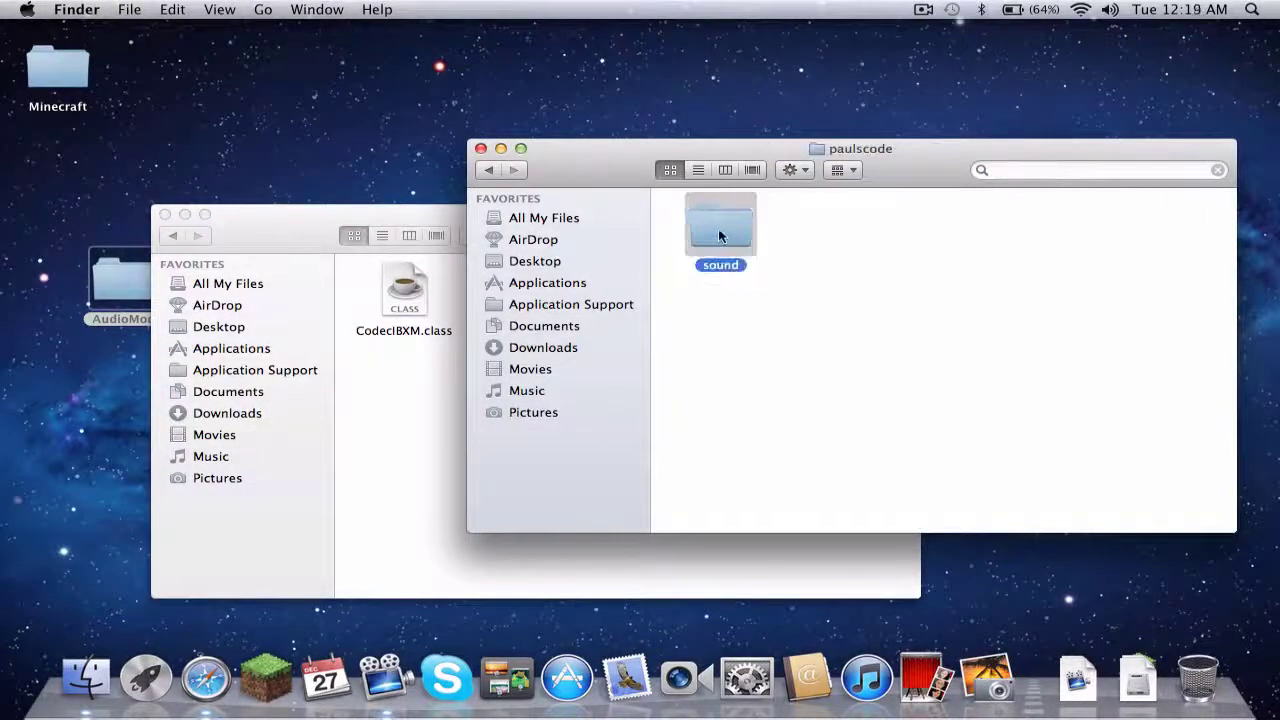
{"action": "double_click", "coordinate": [718, 228]}
{"action": "left_click", "coordinate": [875, 233]}
{"action": "double_click", "coordinate": [875, 233]}
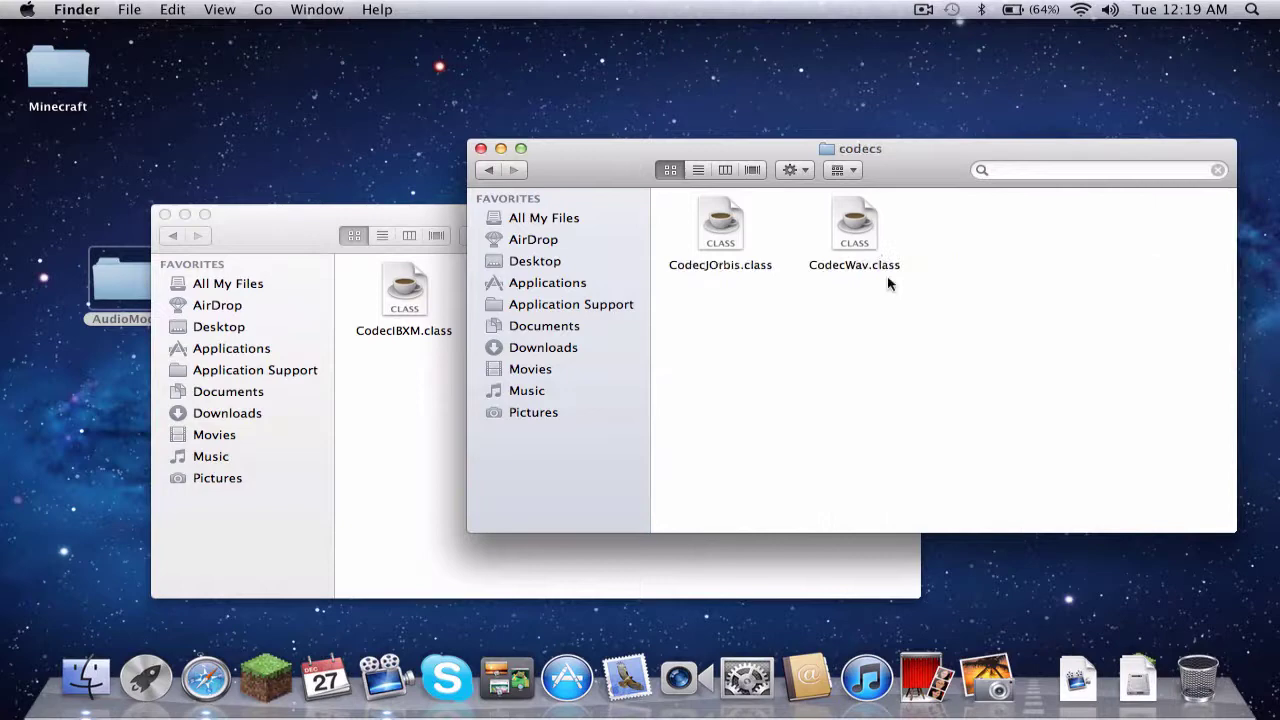
{"action": "key", "text": "super+v"}
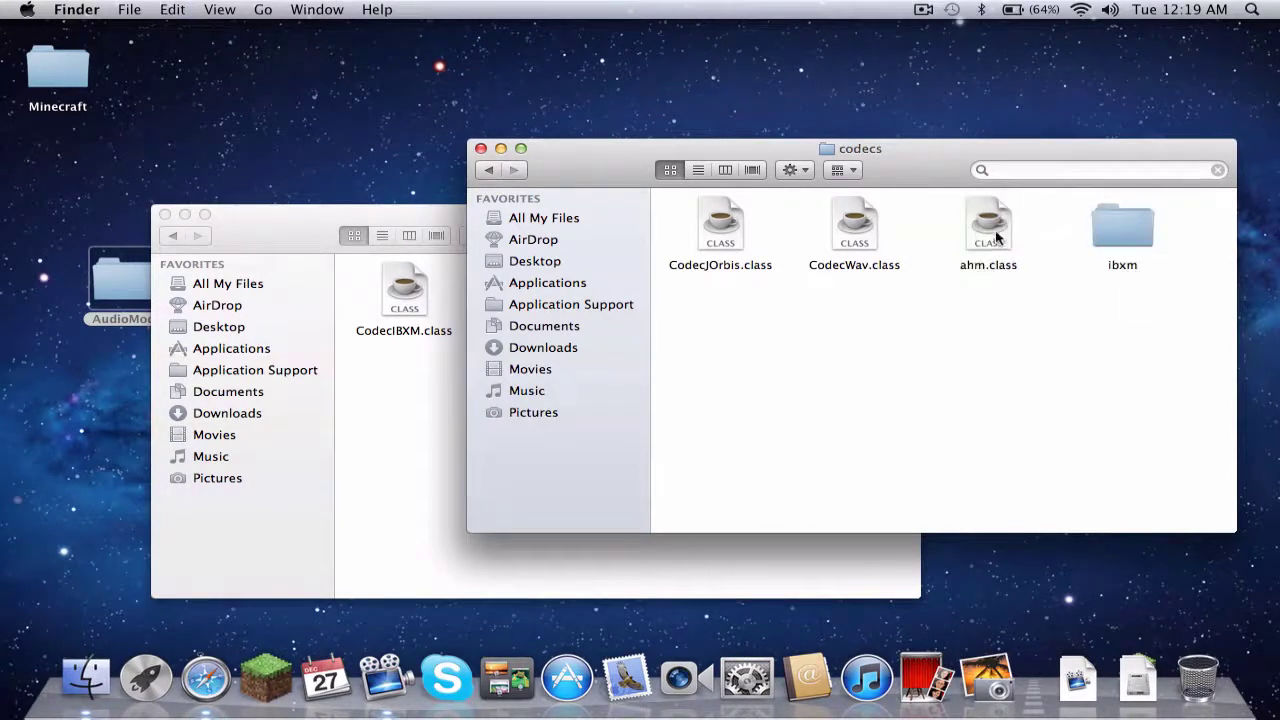
- Add CodecIBXM.class to the jar's codecs, move stray ahm.class and ibxm to the desktop, close windows
{"action": "left_click", "coordinate": [449, 389]}
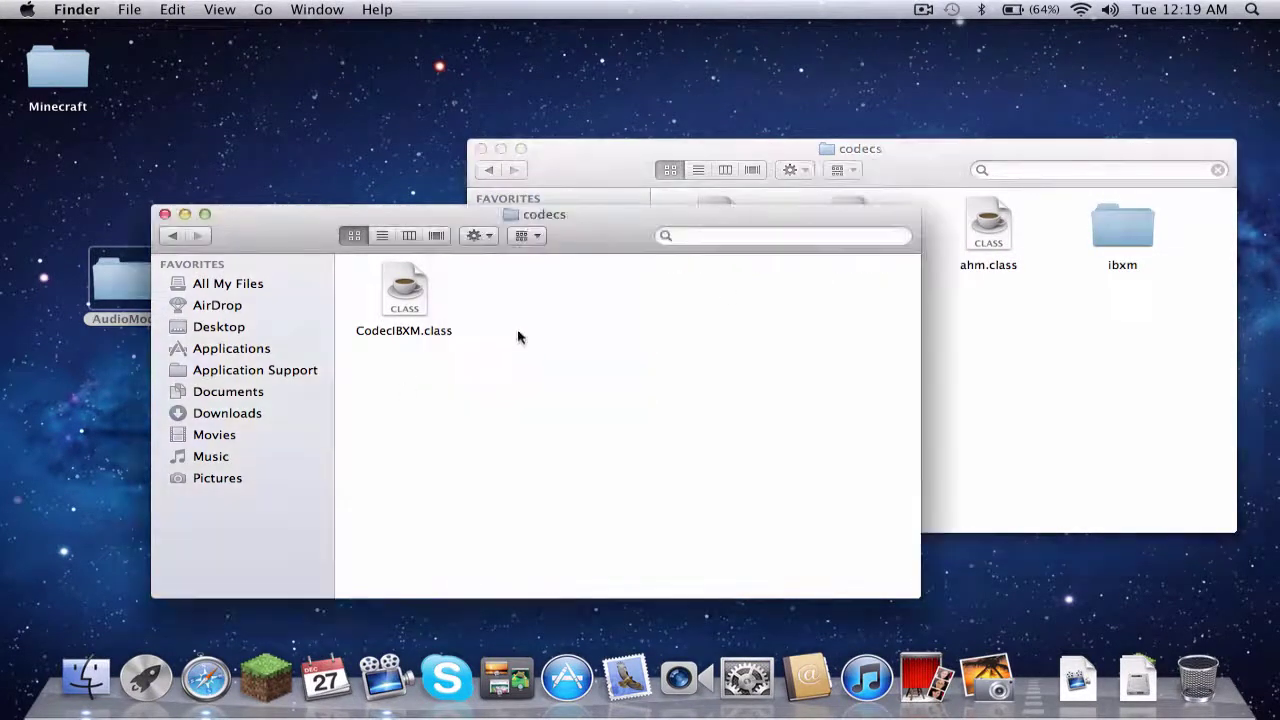
{"action": "left_click", "coordinate": [399, 290]}
{"action": "key", "text": "super+c"}
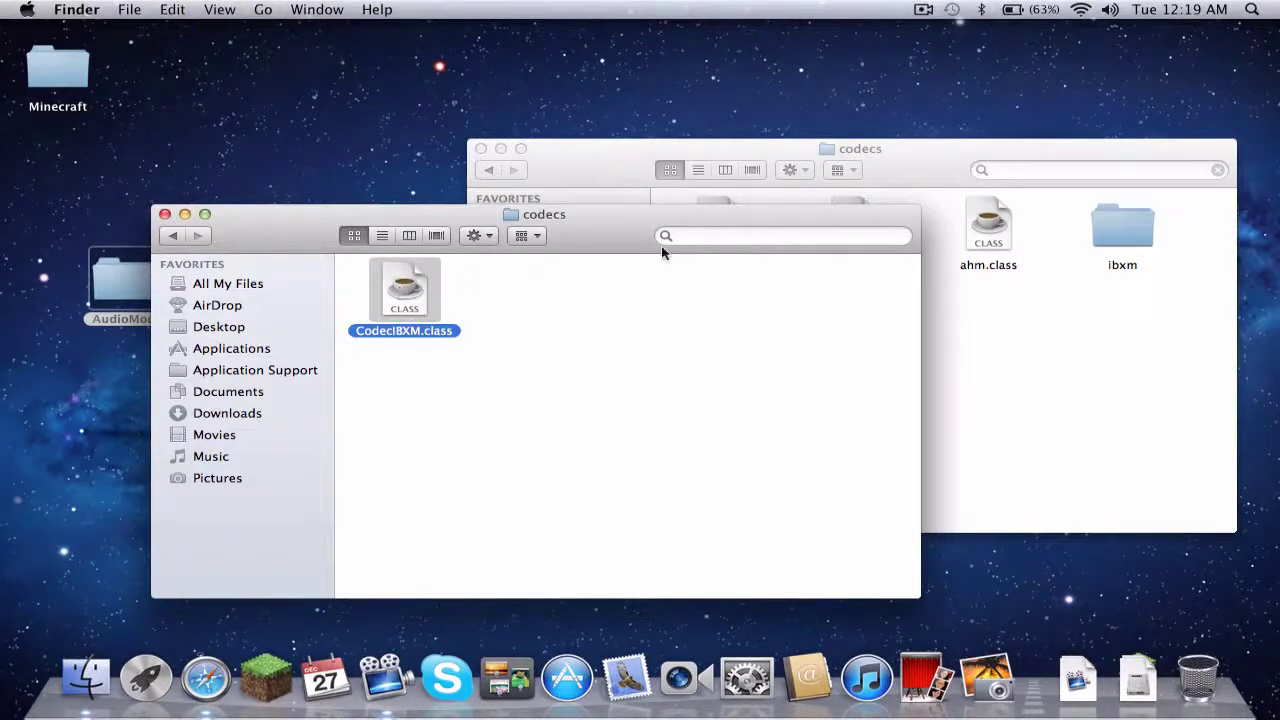
{"action": "left_click", "coordinate": [1027, 284]}
{"action": "mouse_move", "coordinate": [942, 237]}
{"action": "left_mouse_down"}
{"action": "mouse_move", "coordinate": [1150, 246]}
{"action": "mouse_move", "coordinate": [970, 88]}
{"action": "left_mouse_up"}
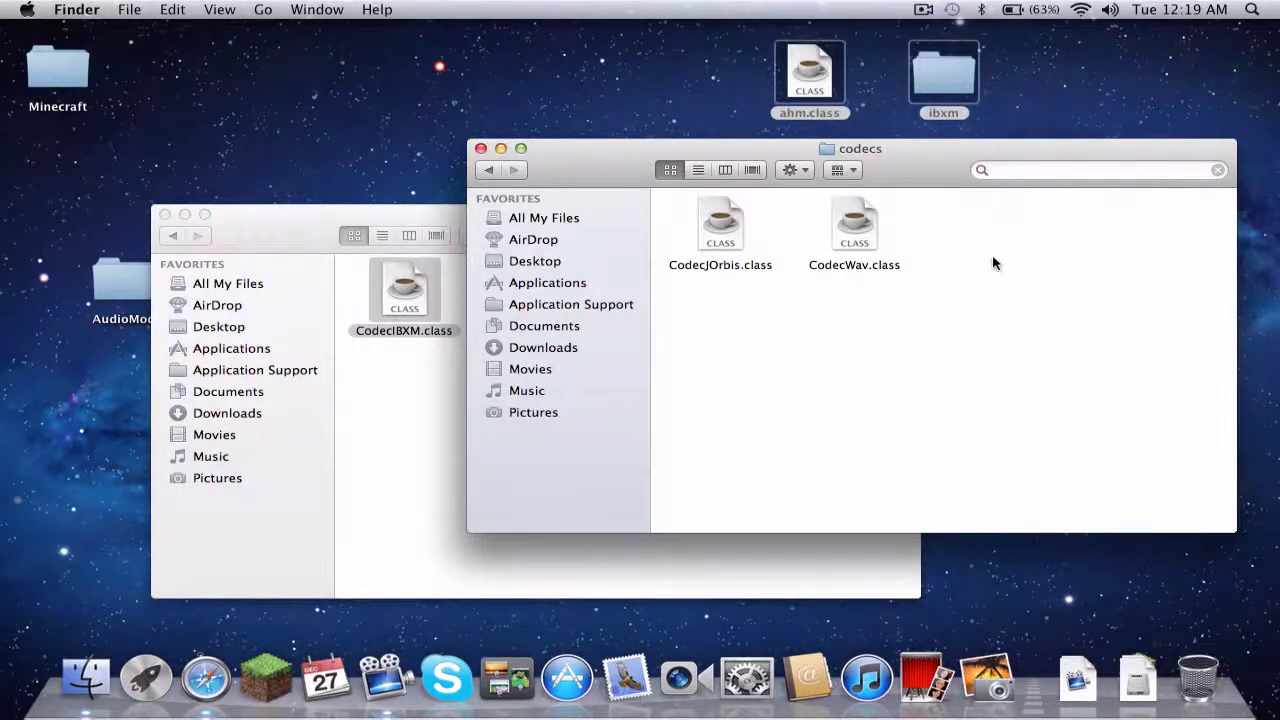
{"action": "key", "text": "super+v"}
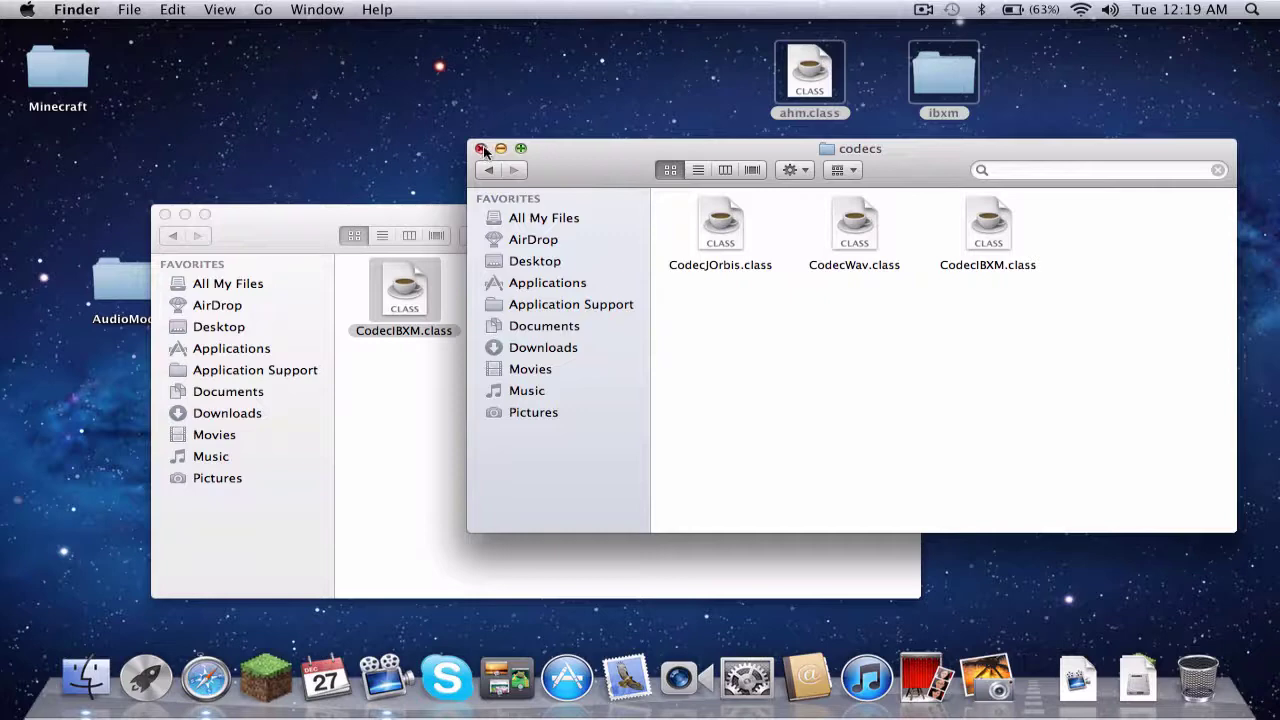
{"action": "left_click", "coordinate": [481, 148]}
{"action": "left_click", "coordinate": [174, 236]}
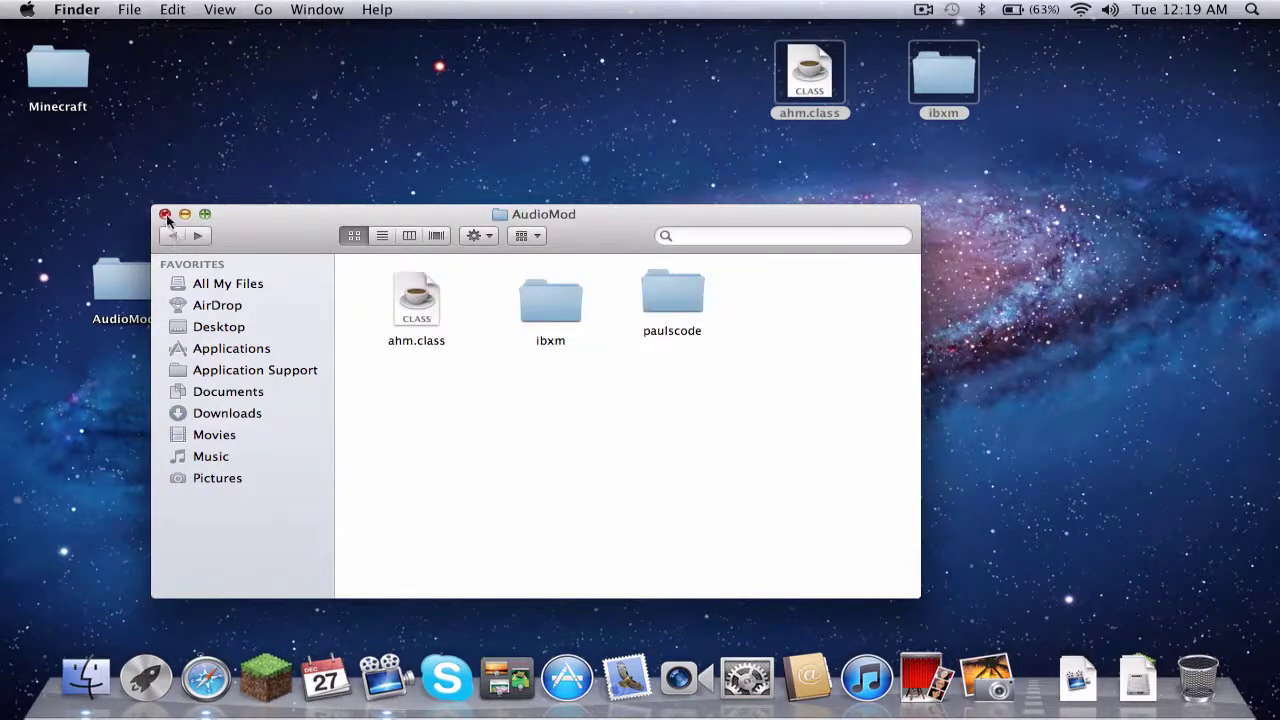
{"action": "left_click", "coordinate": [165, 214]}
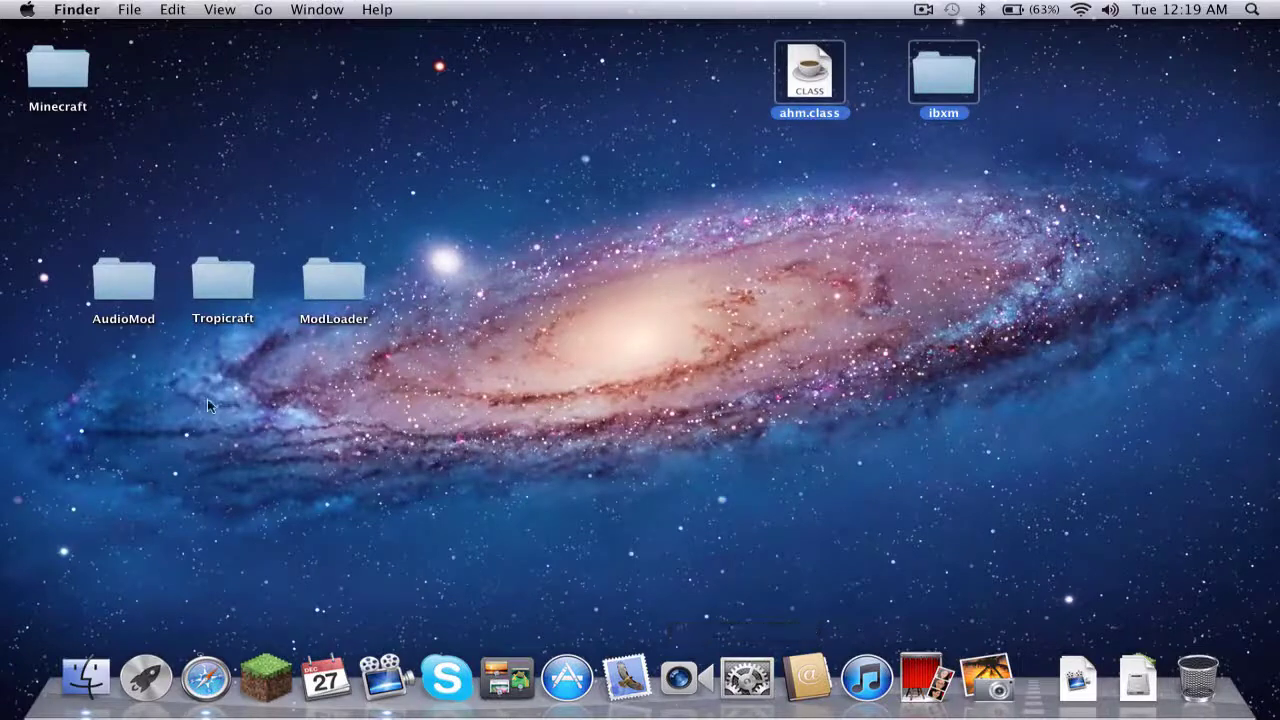
- Open a new Finder window on Application Support > minecraft > bin > minecraft.jar
{"action": "left_click", "coordinate": [85, 677]}
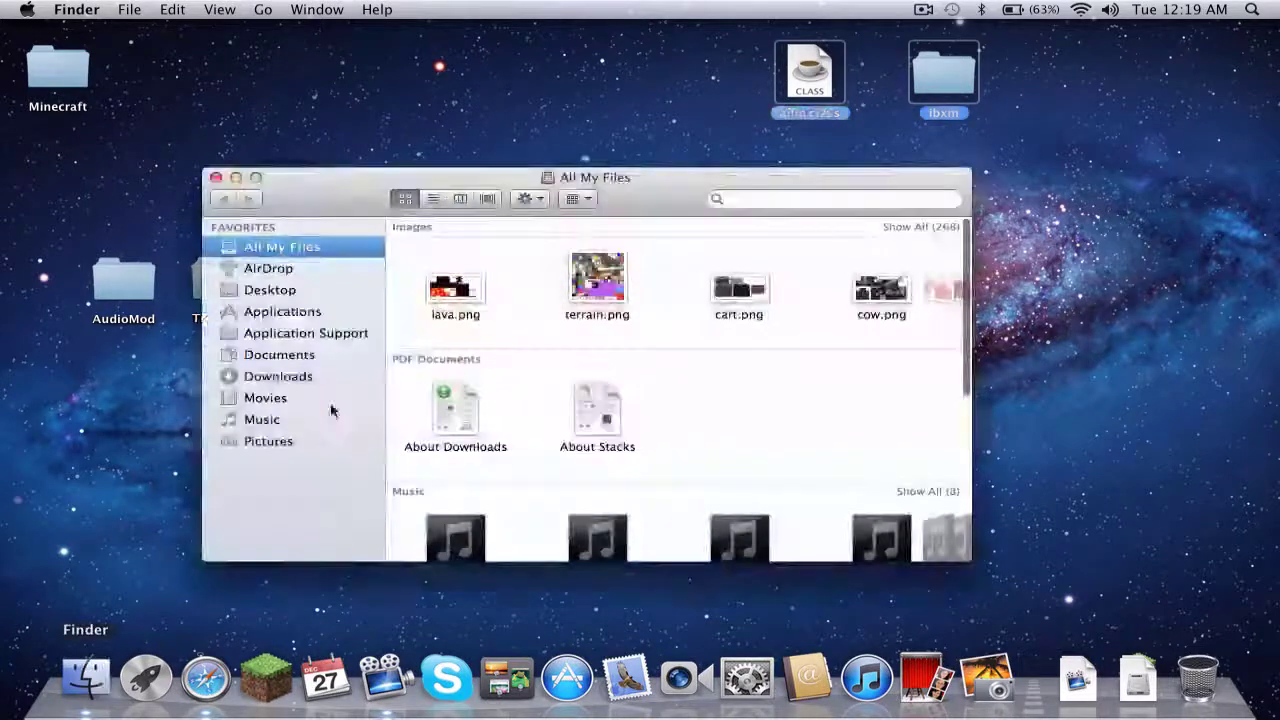
{"action": "left_click", "coordinate": [292, 340]}
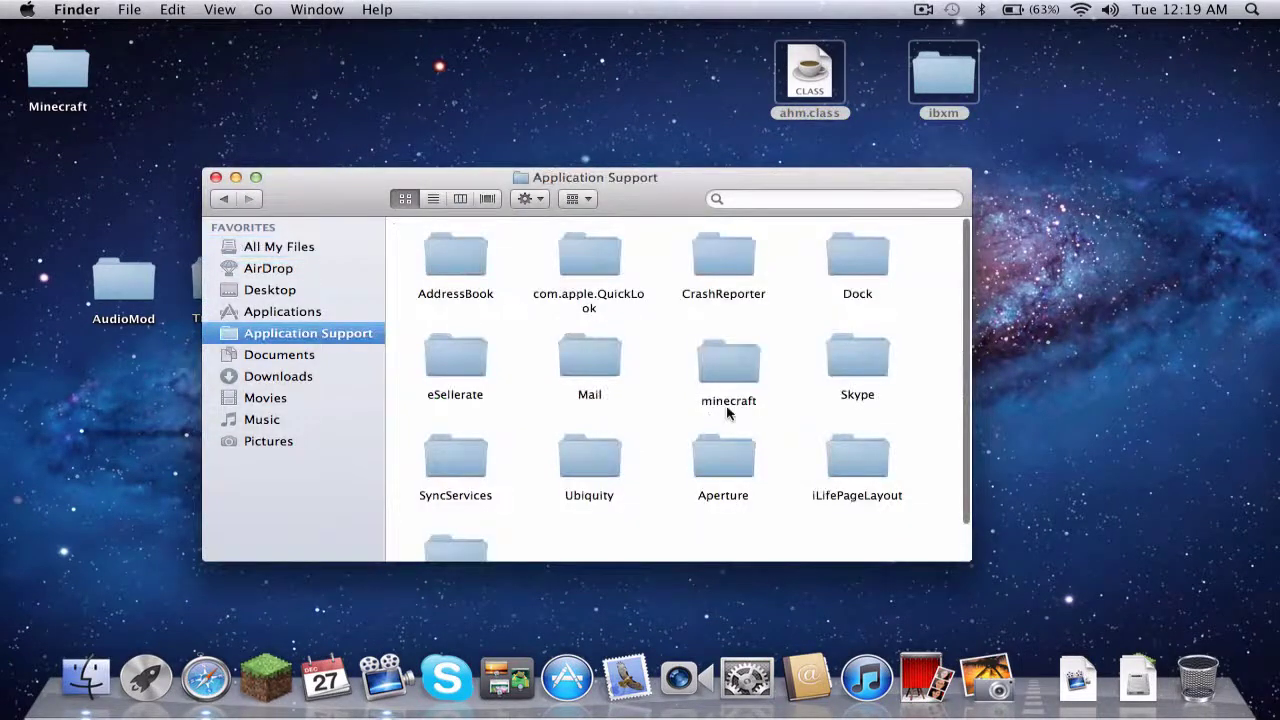
{"action": "double_click", "coordinate": [733, 365]}
{"action": "left_click_drag", "start_coordinate": [634, 177], "coordinate": [945, 173]}
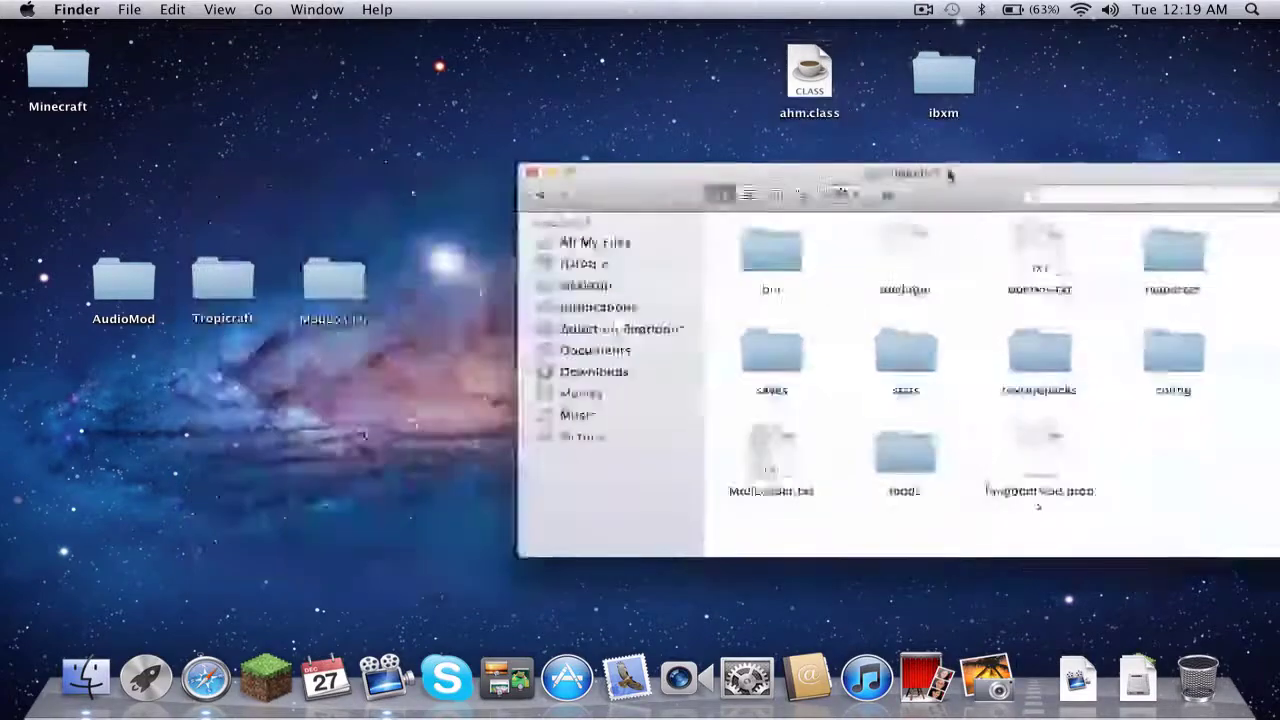
{"action": "left_click", "coordinate": [770, 262]}
{"action": "double_click", "coordinate": [770, 262]}
{"action": "double_click", "coordinate": [766, 355]}
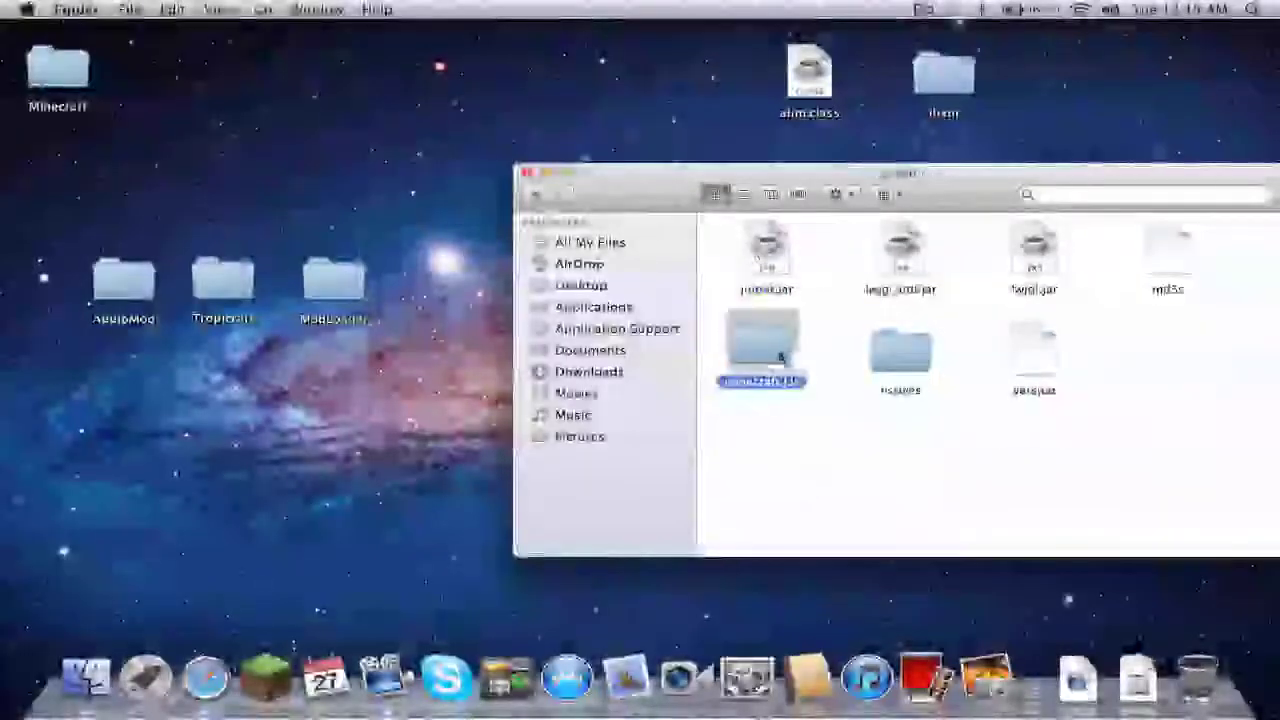
- Open the Tropicraft folder and its resources folder in a second window
{"action": "double_click", "coordinate": [240, 285]}
{"action": "left_click", "coordinate": [516, 106]}
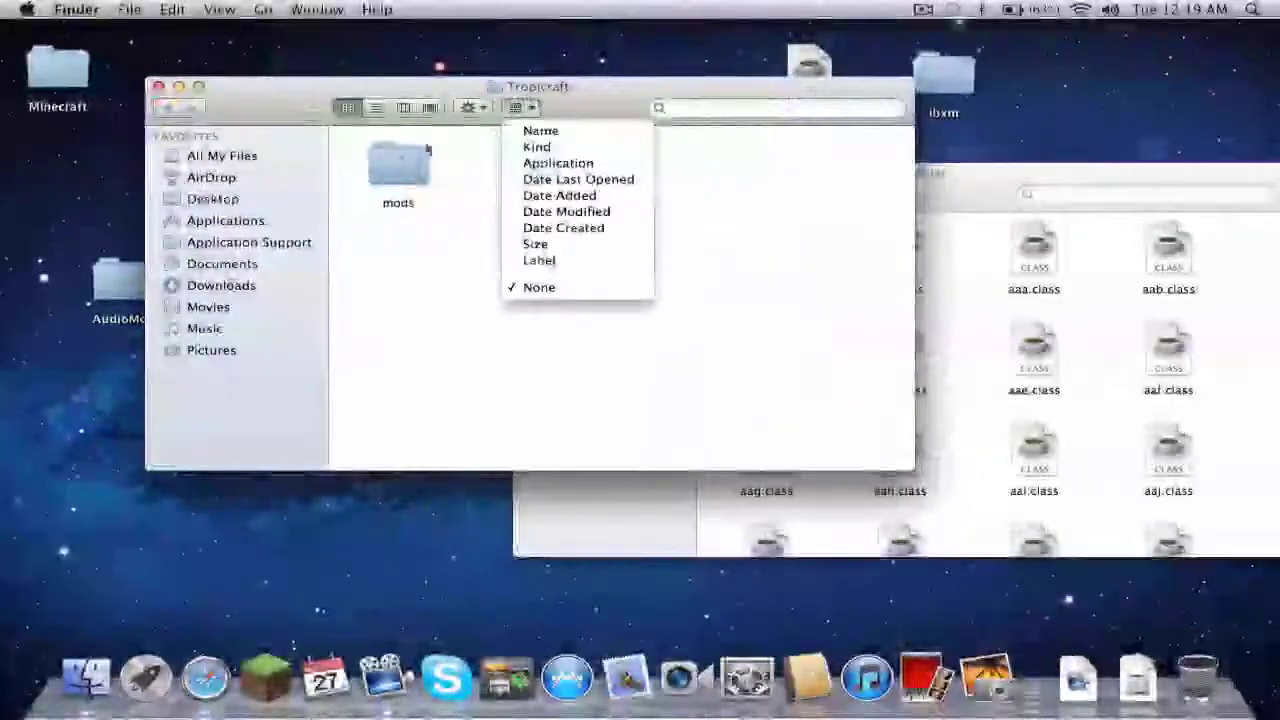
{"action": "left_click_drag", "start_coordinate": [594, 88], "coordinate": [370, 180]}
{"action": "double_click", "coordinate": [305, 258]}
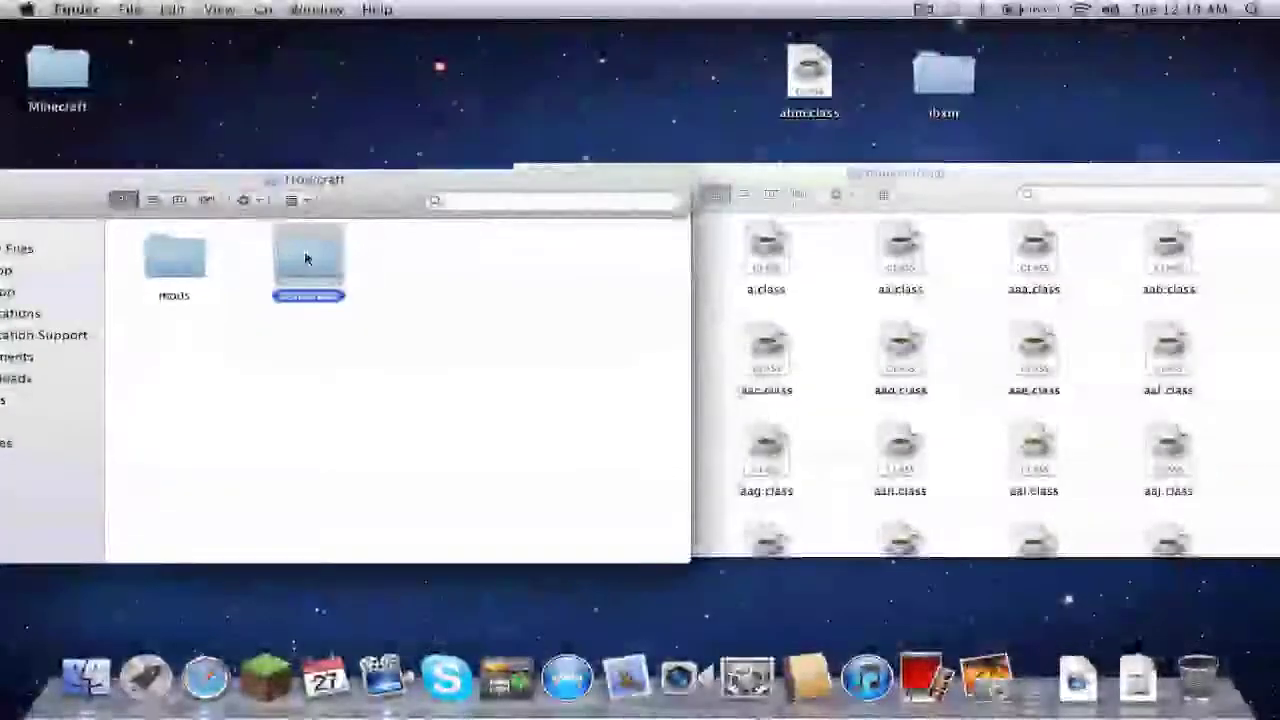
- Navigate to the game's resources > mod > sound folder and Tropicraft's resources > mod
{"action": "left_click", "coordinate": [951, 177]}
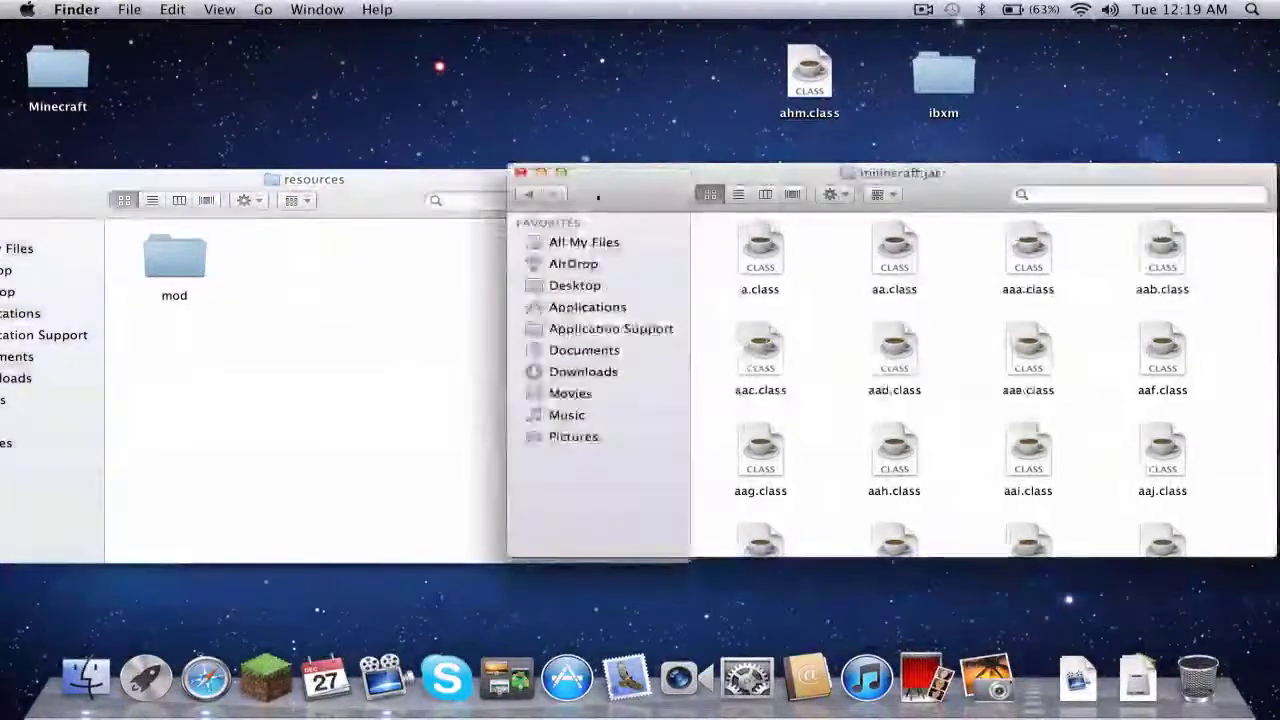
{"action": "left_click", "coordinate": [530, 196]}
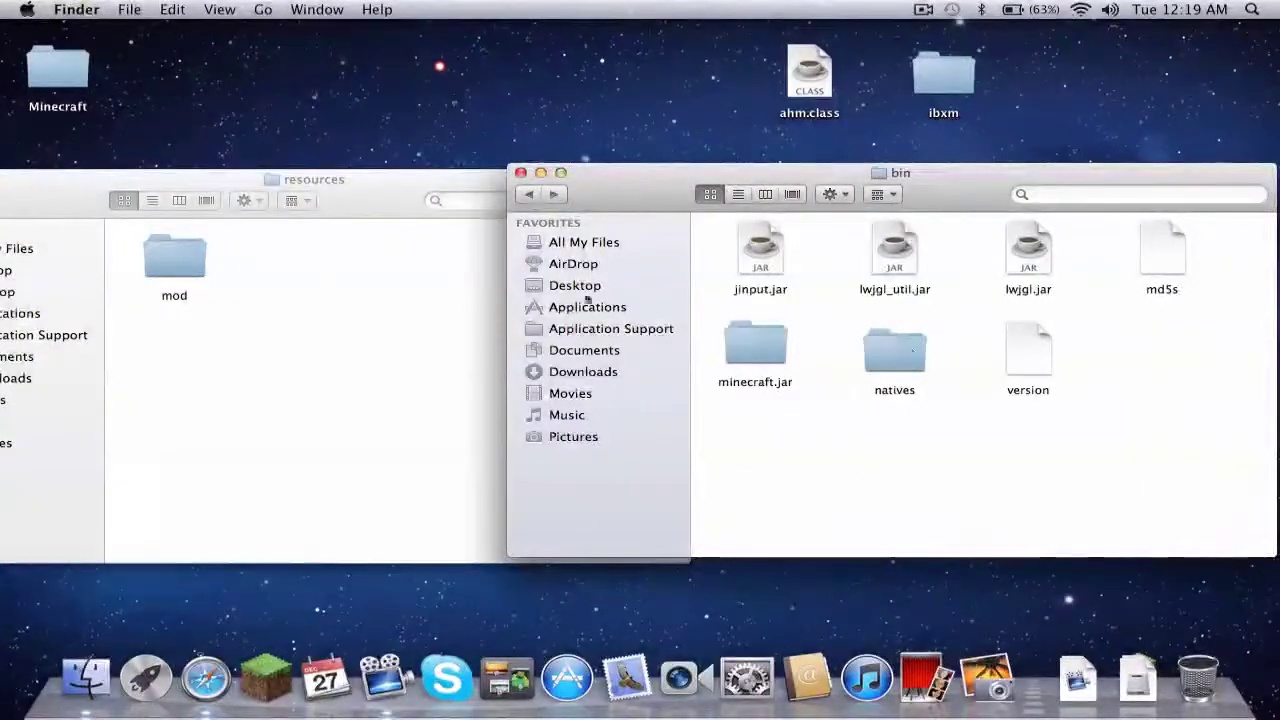
{"action": "left_click", "coordinate": [529, 194]}
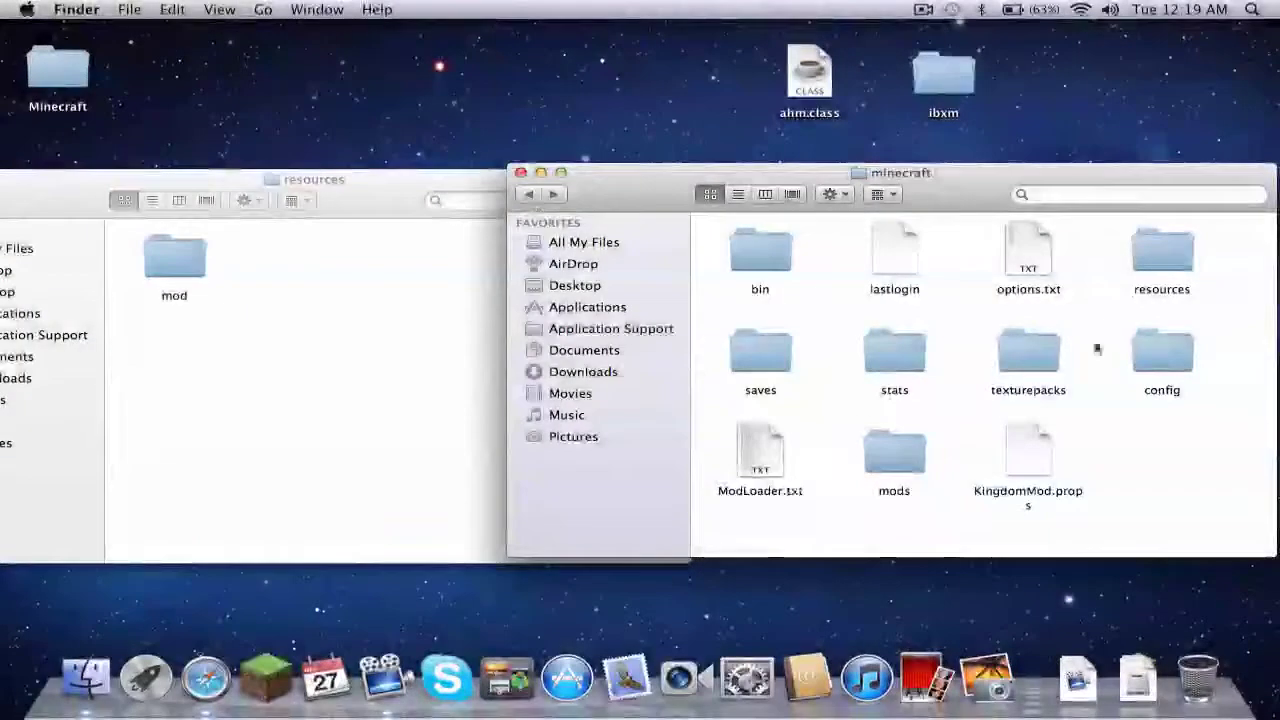
{"action": "double_click", "coordinate": [1160, 255]}
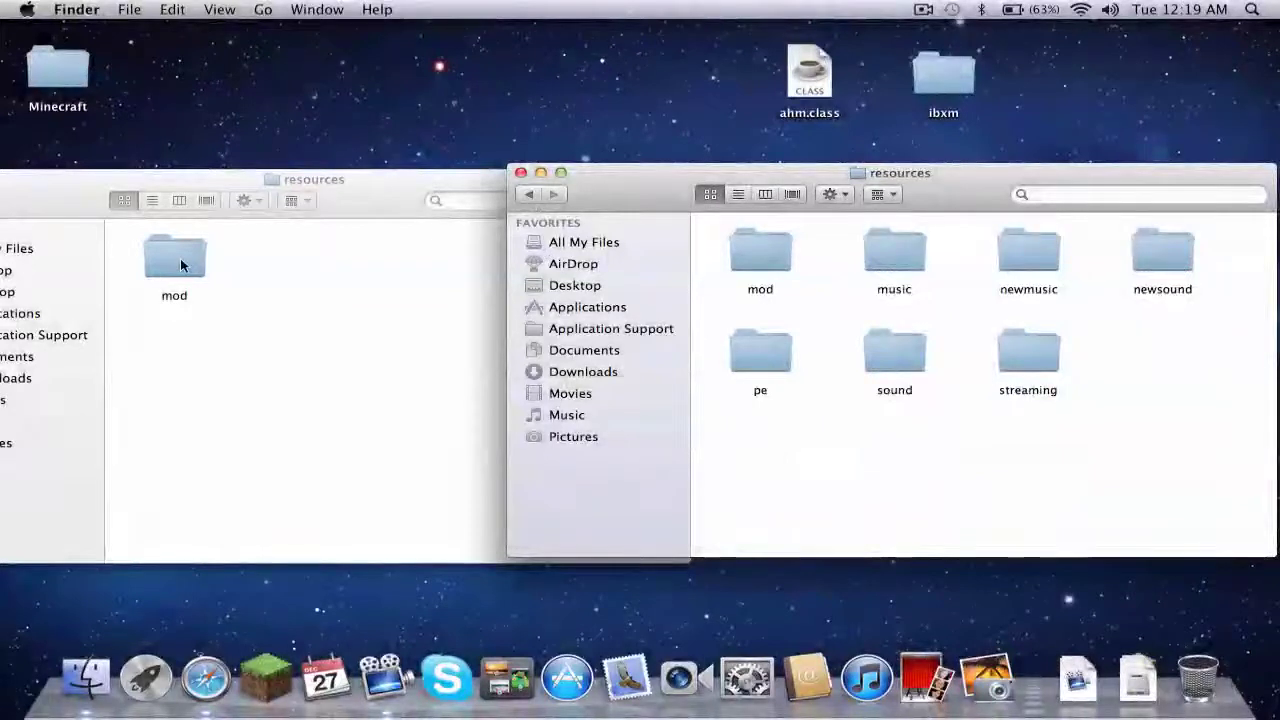
{"action": "double_click", "coordinate": [771, 254]}
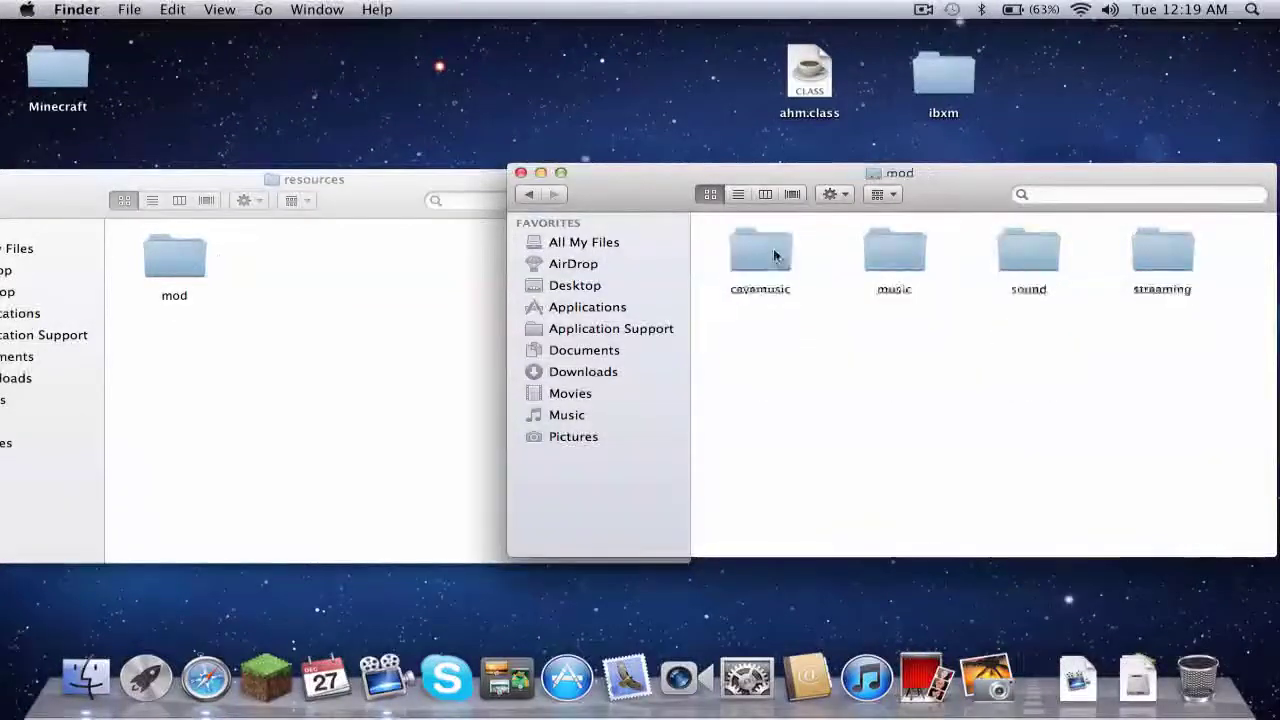
{"action": "double_click", "coordinate": [152, 266]}
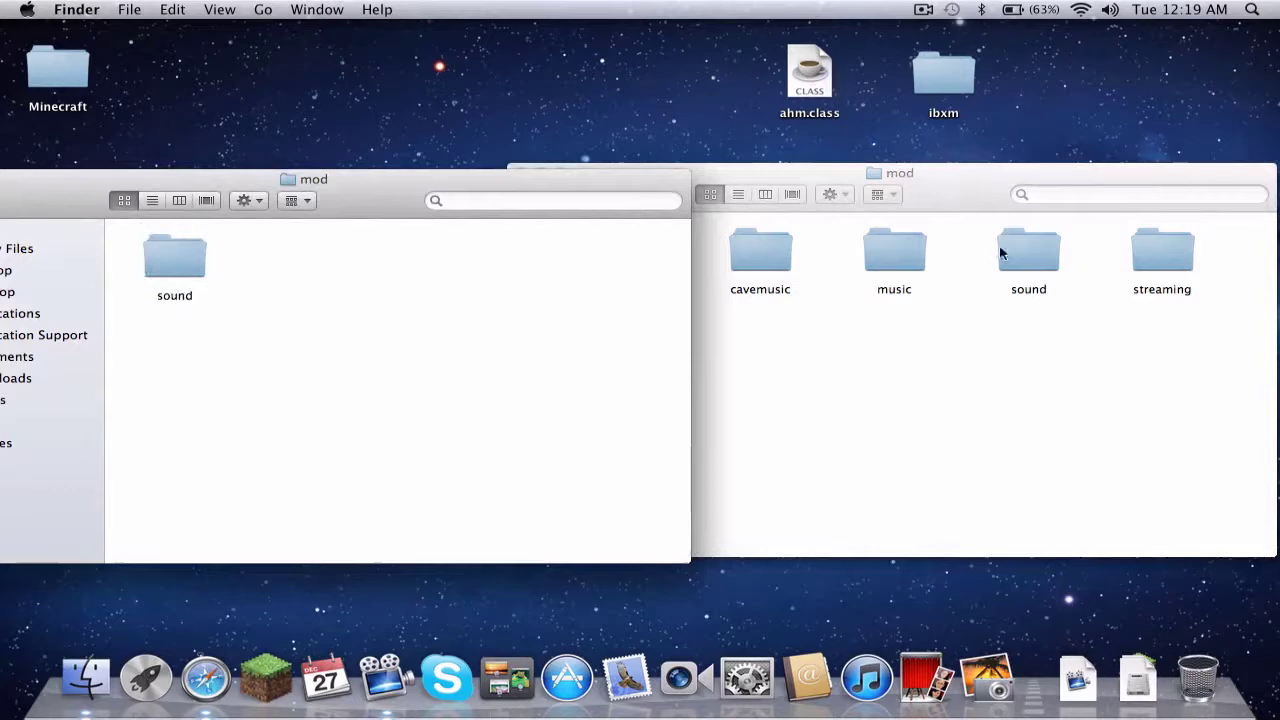
{"action": "double_click", "coordinate": [1001, 253]}
- Move the ten AudioMod sound files into the game's sound folder, replacing existing copies
{"action": "left_click", "coordinate": [164, 238]}
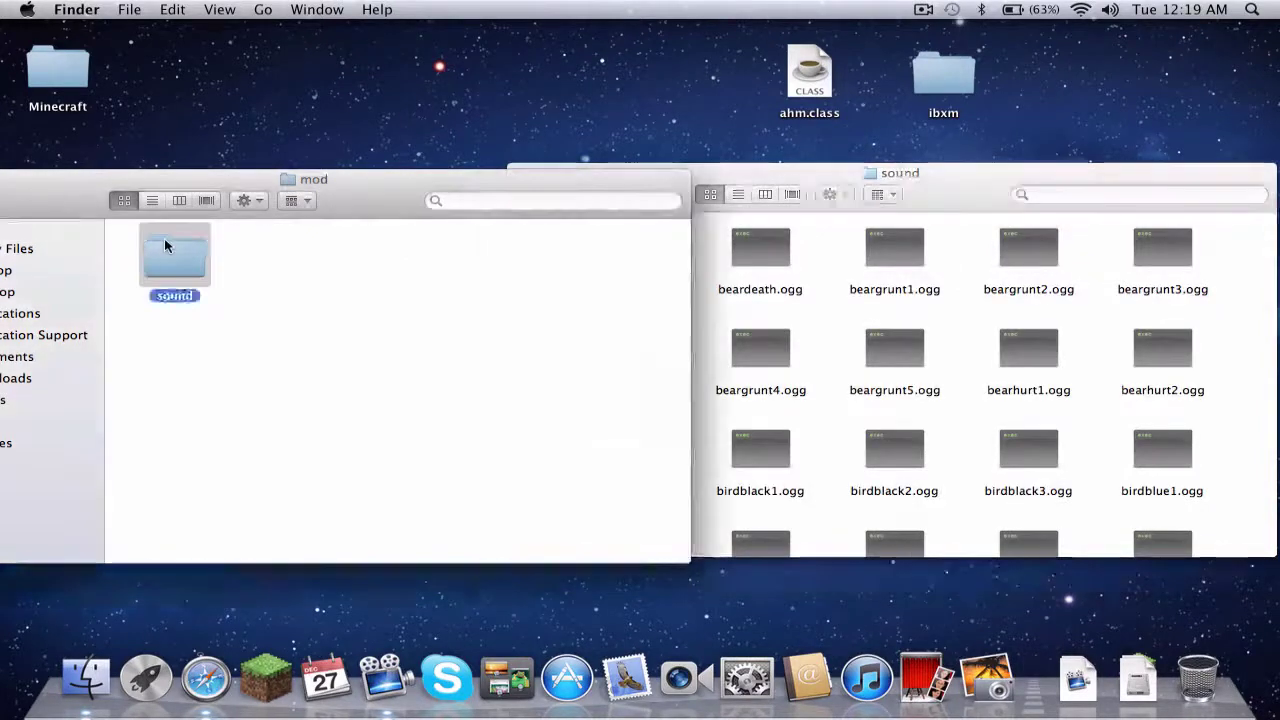
{"action": "double_click", "coordinate": [164, 250]}
{"action": "left_click_drag", "start_coordinate": [115, 224], "coordinate": [613, 454]}
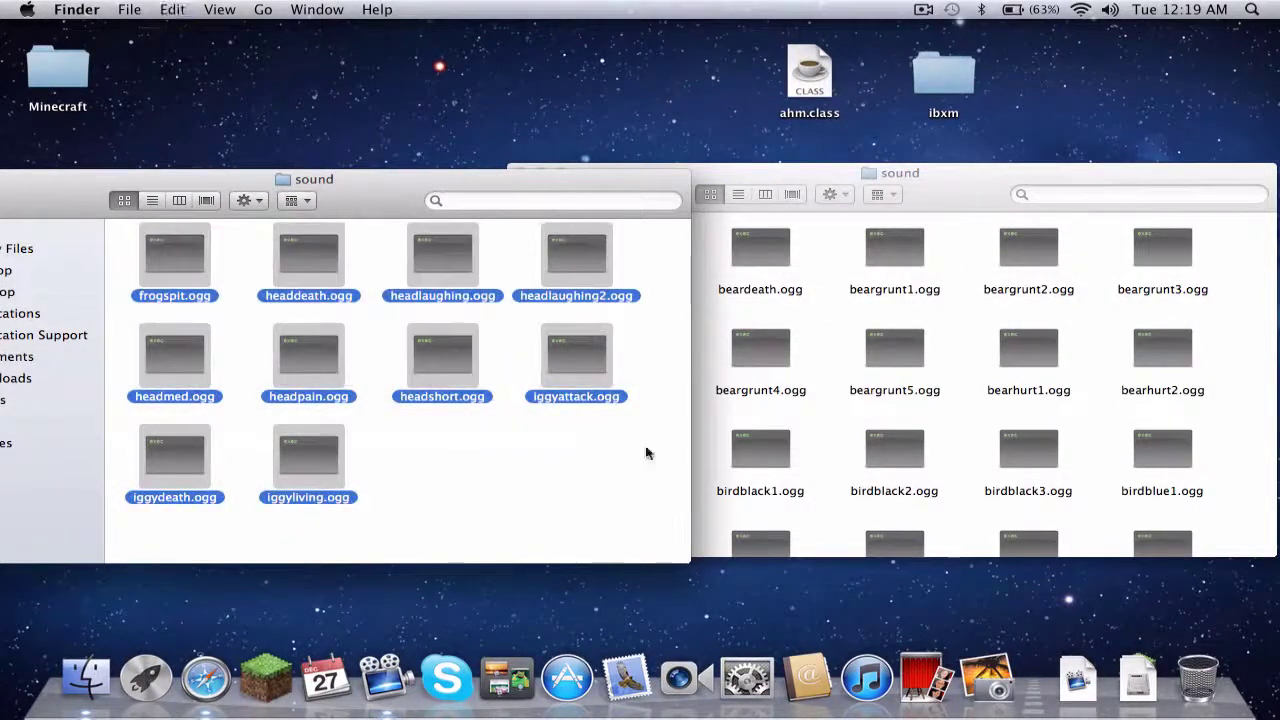
{"action": "left_click", "coordinate": [840, 457]}
{"action": "key", "text": "super+alt+v"}
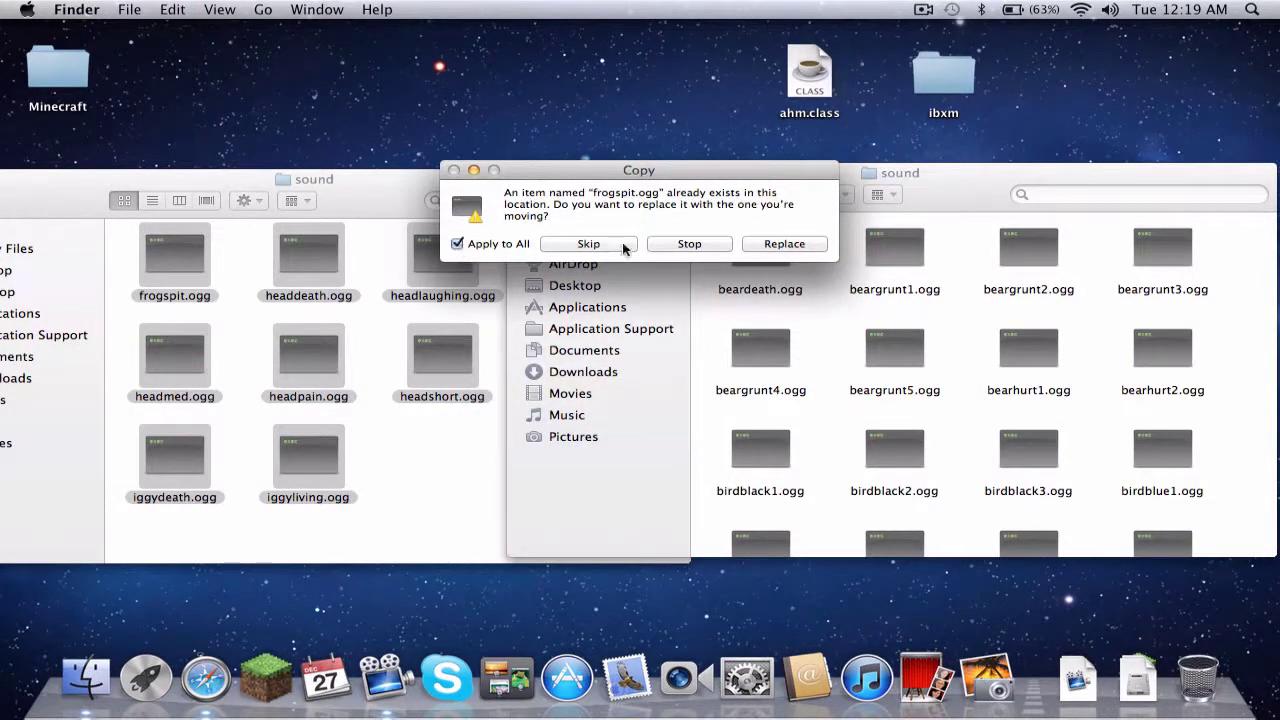
{"action": "left_click", "coordinate": [779, 246]}
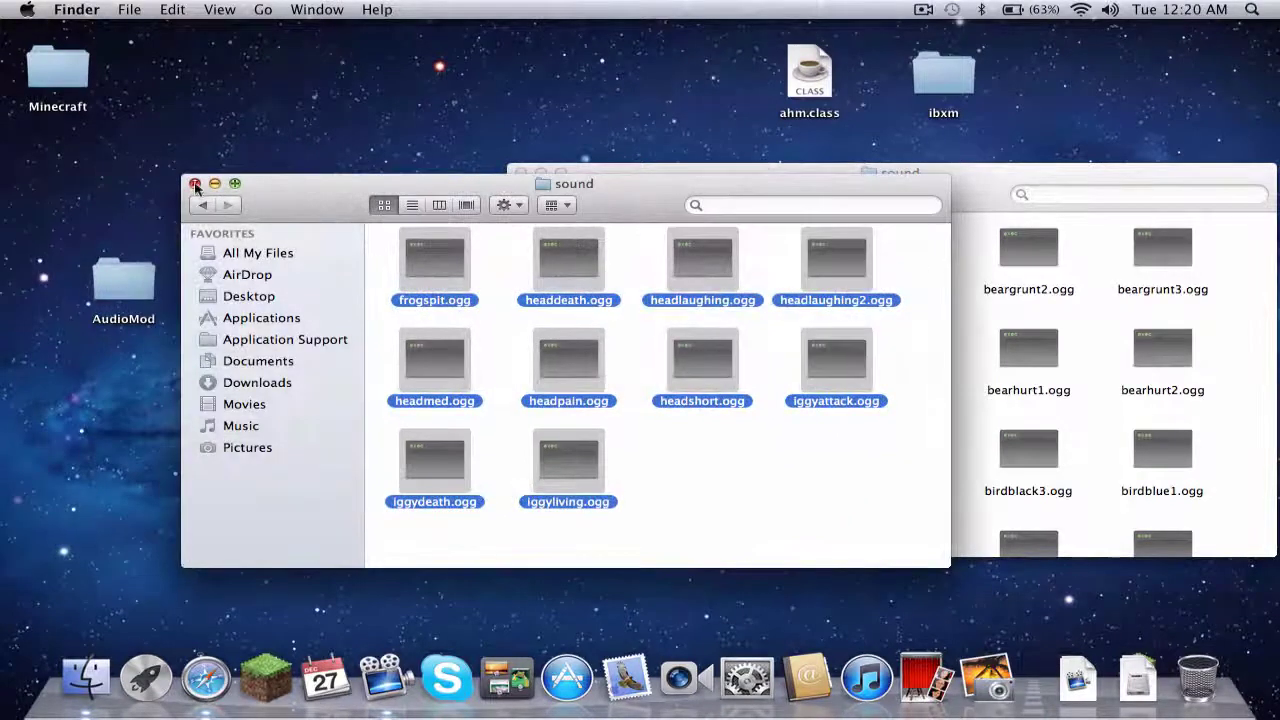
{"action": "left_click", "coordinate": [195, 184]}
- Open Tropicraft > mods > tropicraft2.5 and select every file except the armor folder
{"action": "double_click", "coordinate": [220, 270]}
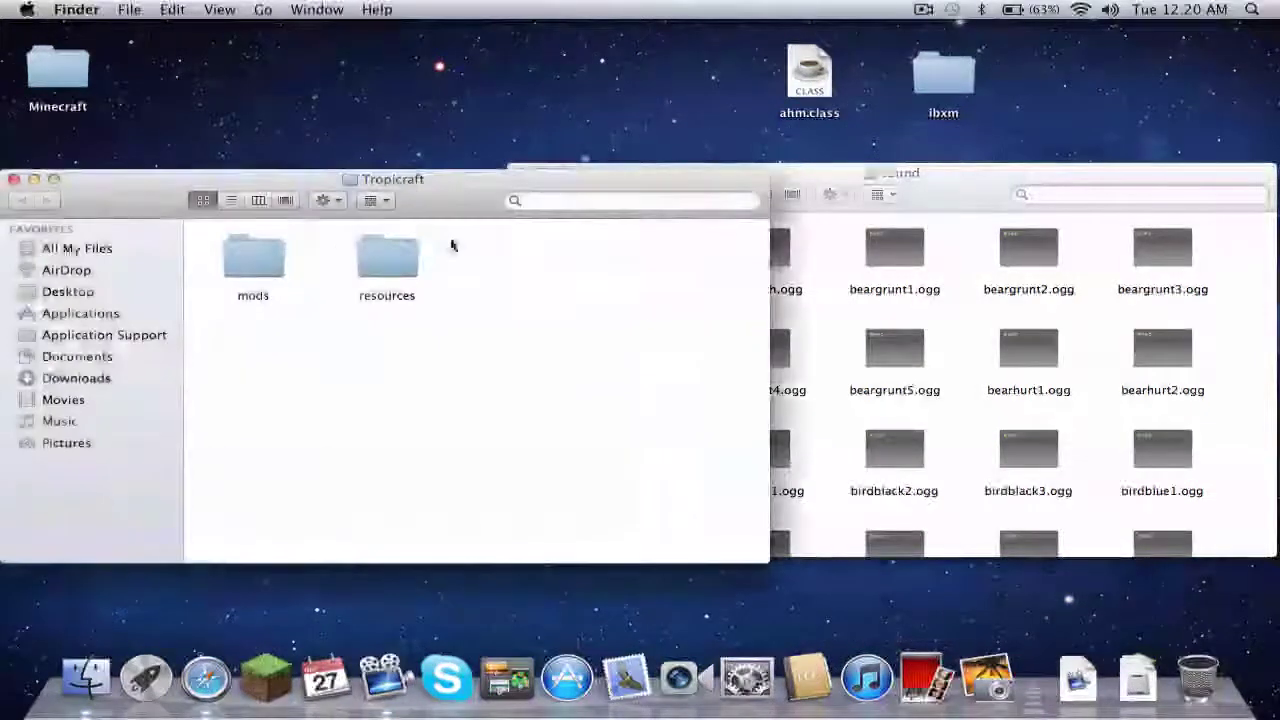
{"action": "double_click", "coordinate": [262, 250]}
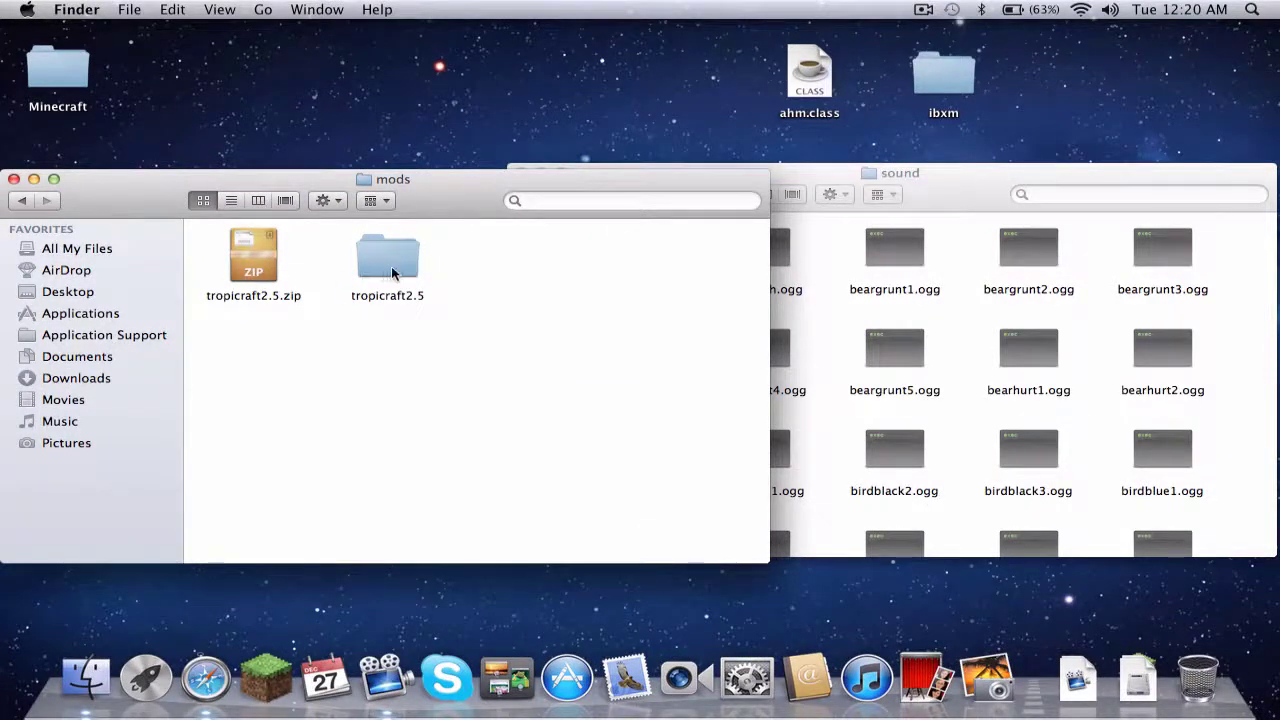
{"action": "double_click", "coordinate": [390, 268]}
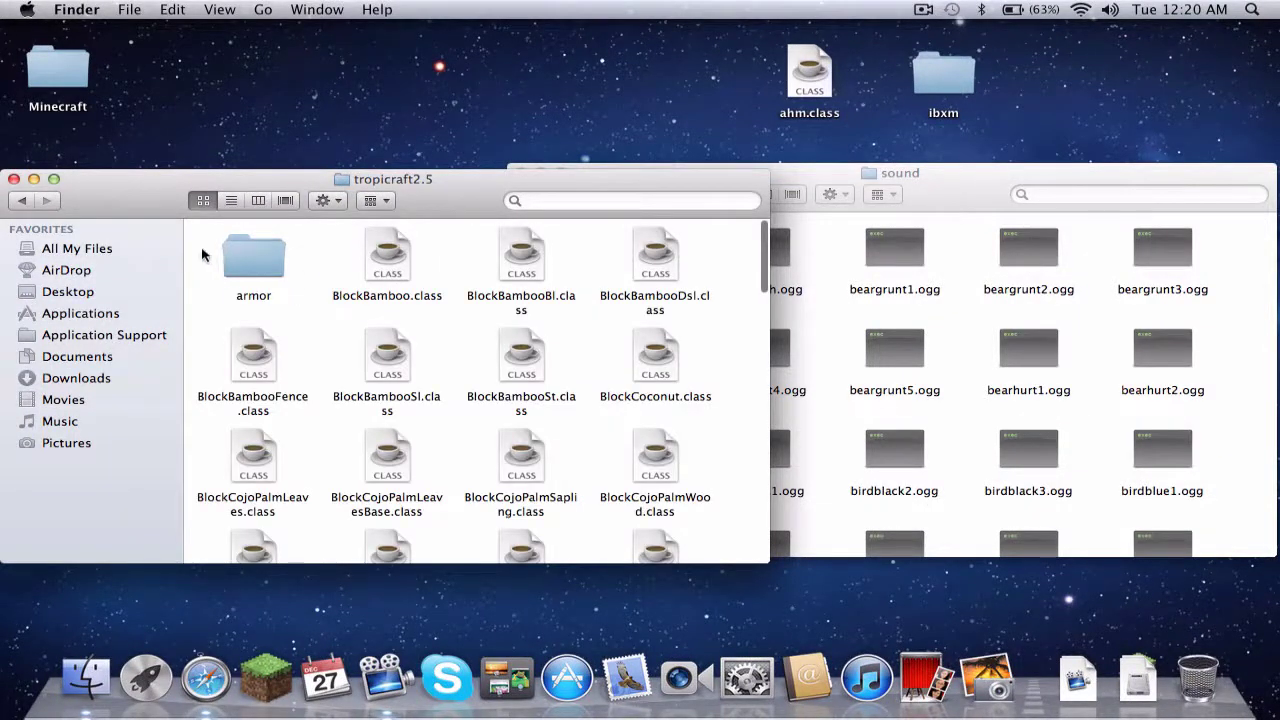
{"action": "mouse_move", "coordinate": [206, 251]}
{"action": "left_mouse_down"}
{"action": "mouse_move", "coordinate": [793, 625]}
{"action": "mouse_move", "coordinate": [632, 512]}
{"action": "left_mouse_up"}
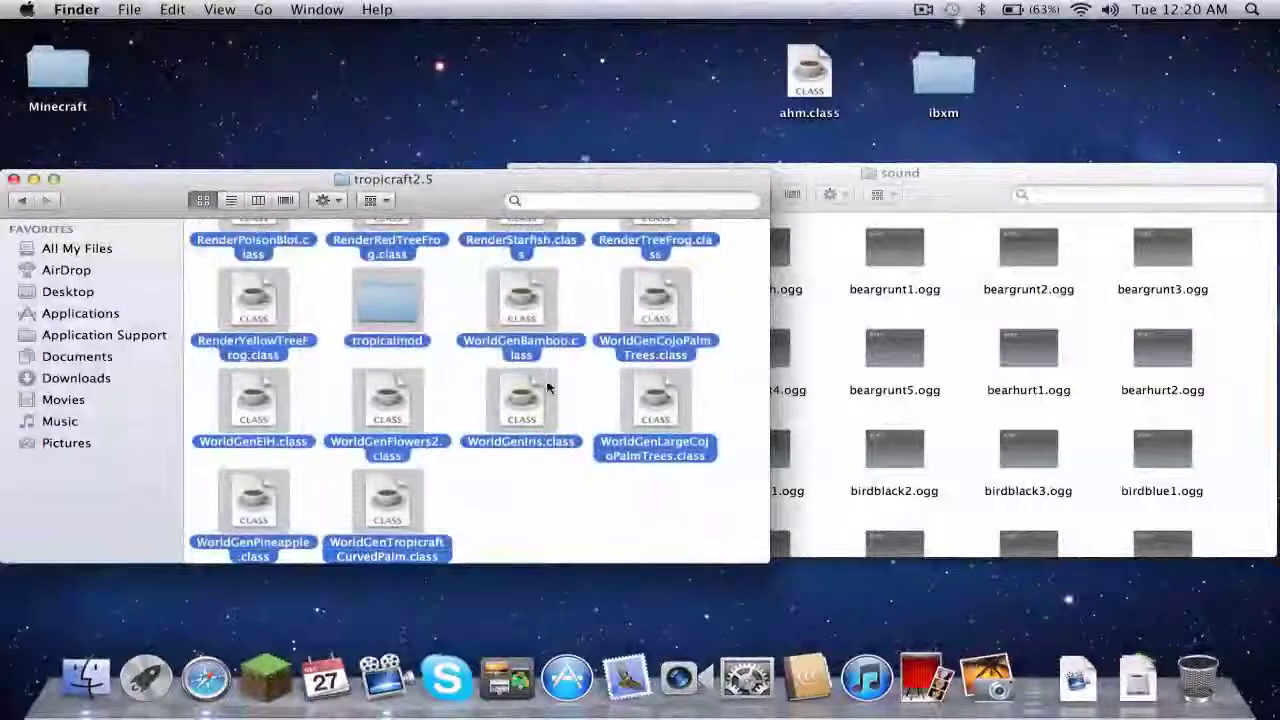
{"action": "left_click_drag", "start_coordinate": [632, 512], "coordinate": [577, 489]}
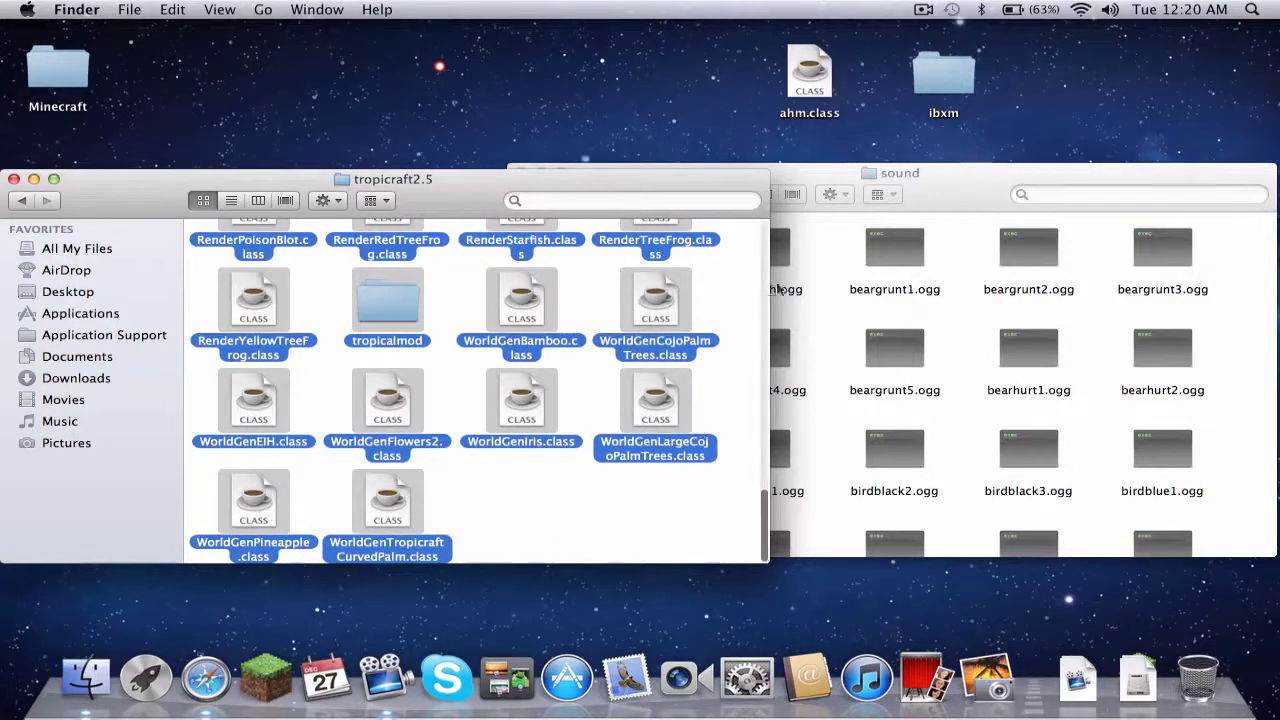
{"action": "scroll", "coordinate": [763, 231], "scroll_direction": "up", "scroll_amount": 15}
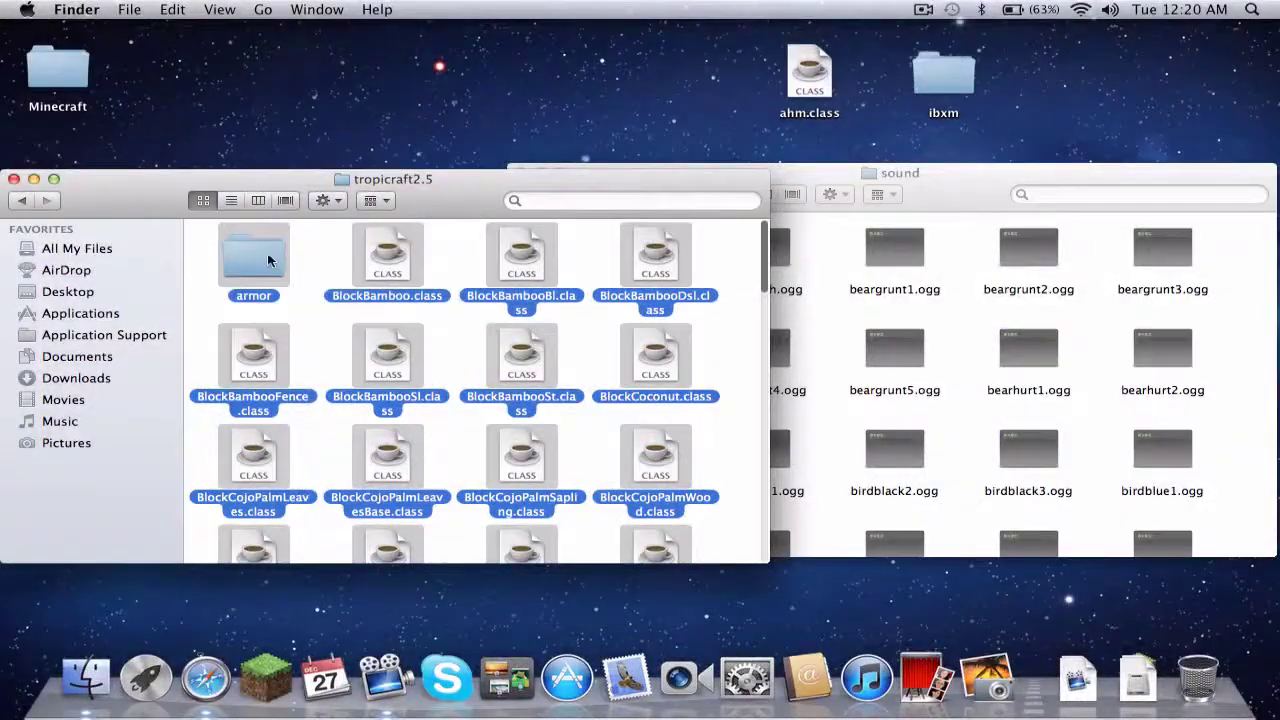
{"action": "left_click", "coordinate": [270, 260], "text": "super"}
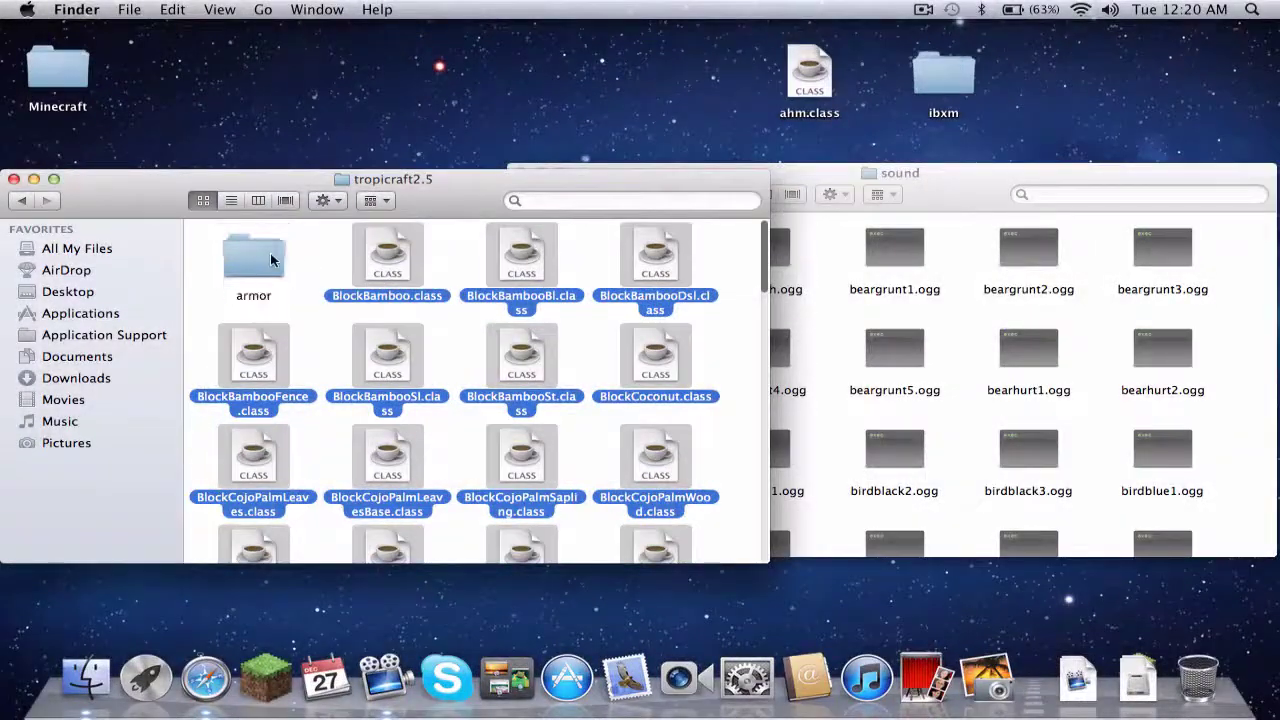
- Go to minecraft > bin > minecraft.jar and paste the Tropicraft files there
{"action": "left_click", "coordinate": [790, 338]}
{"action": "left_click", "coordinate": [530, 194]}
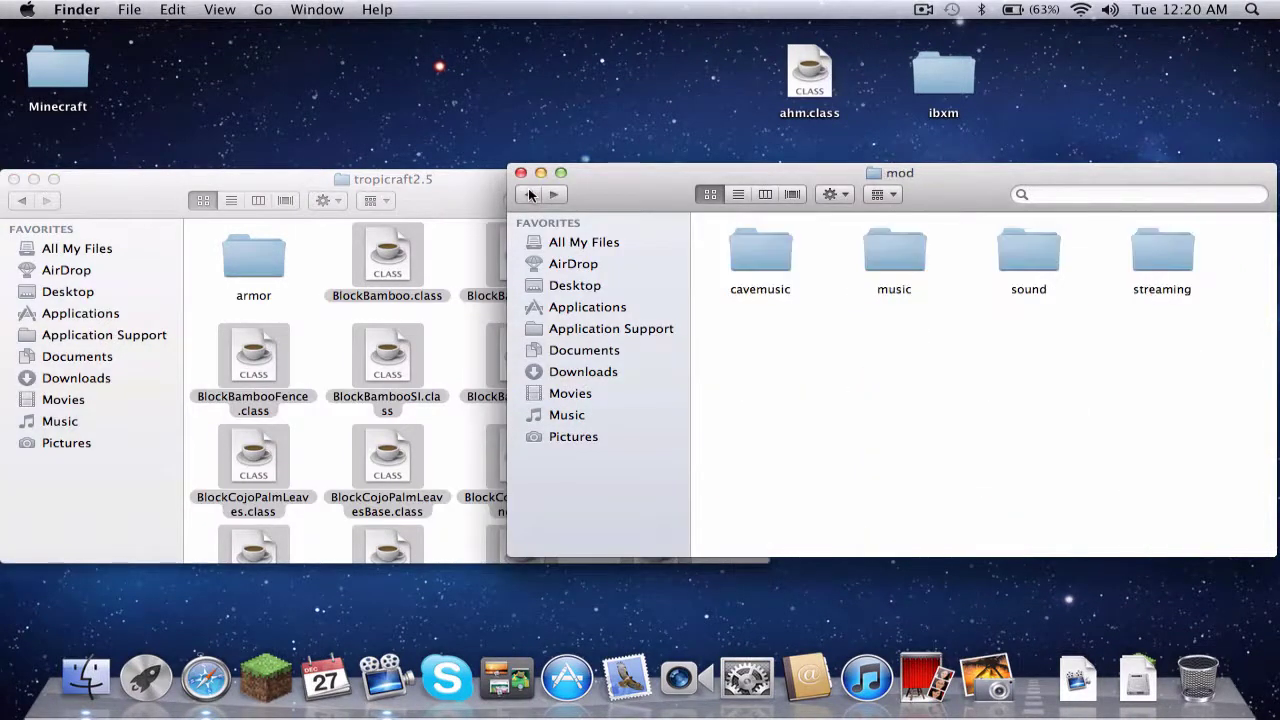
{"action": "left_click", "coordinate": [530, 194]}
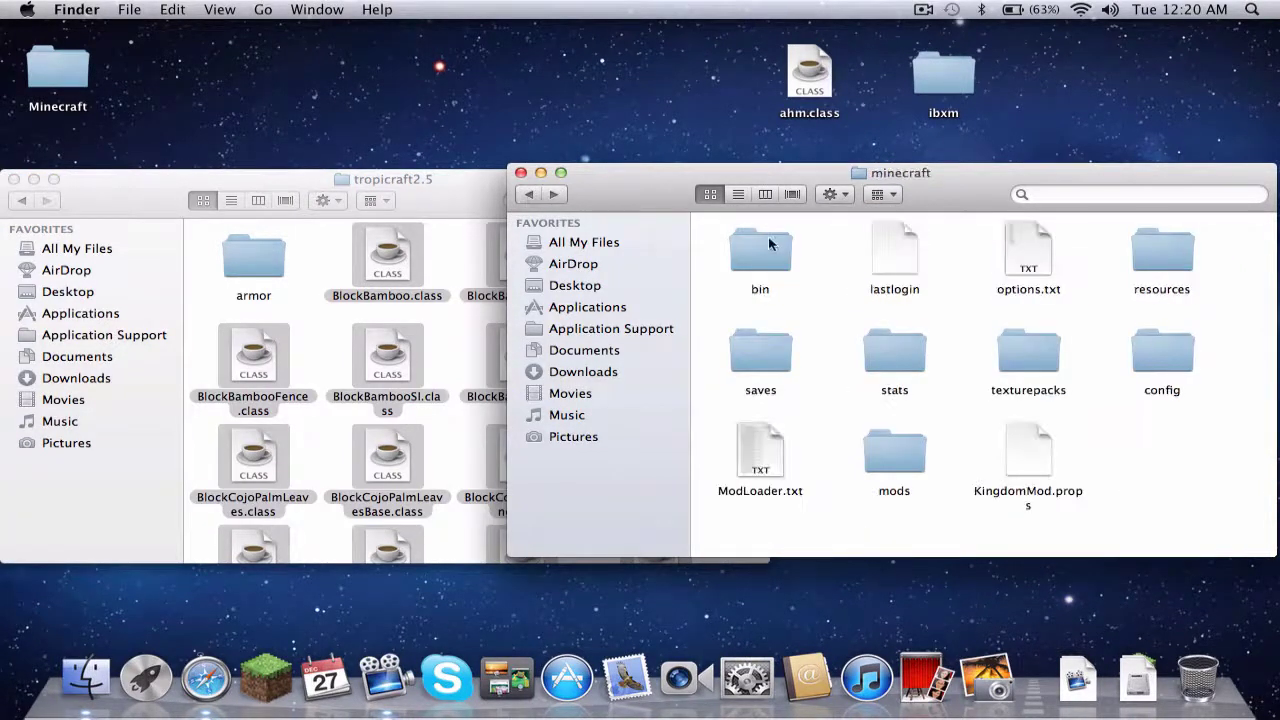
{"action": "double_click", "coordinate": [770, 244]}
{"action": "double_click", "coordinate": [764, 335]}
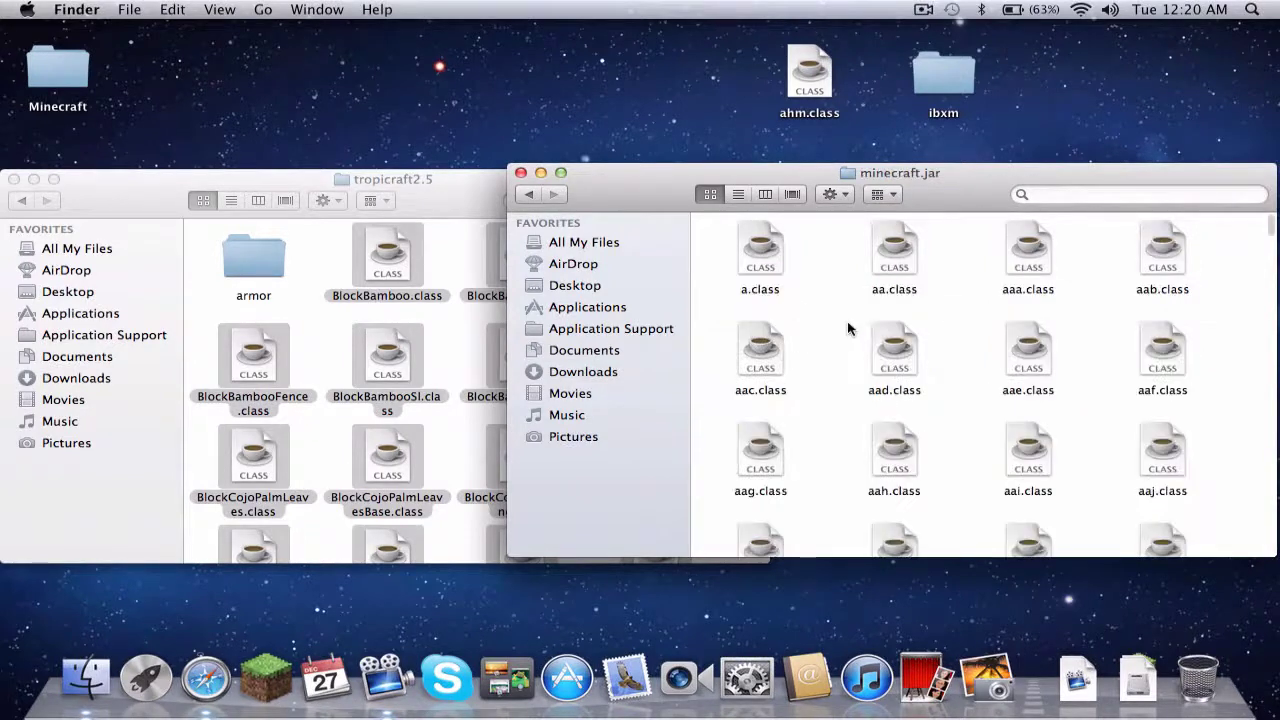
{"action": "key", "text": "super+v"}
- Search within minecraft.jar for its armor folder and open it
{"action": "key", "text": "super+grave"}
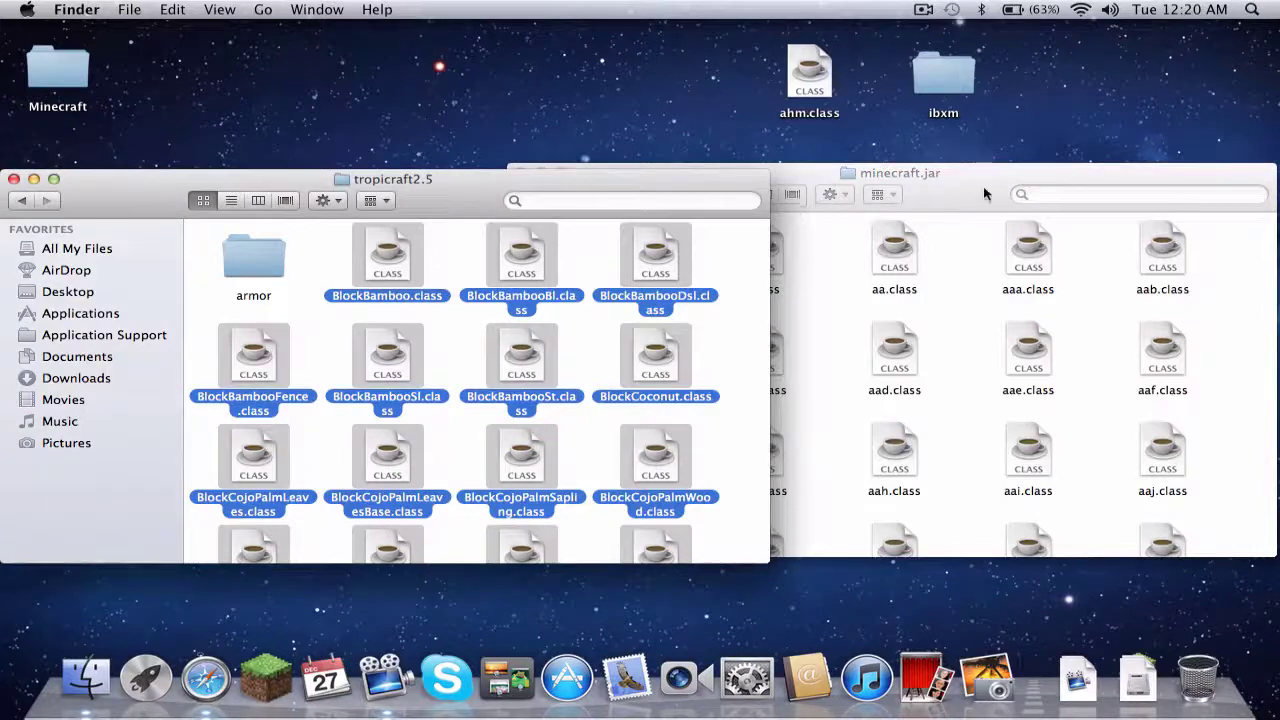
{"action": "left_click", "coordinate": [1043, 189]}
{"action": "type", "text": "a"}
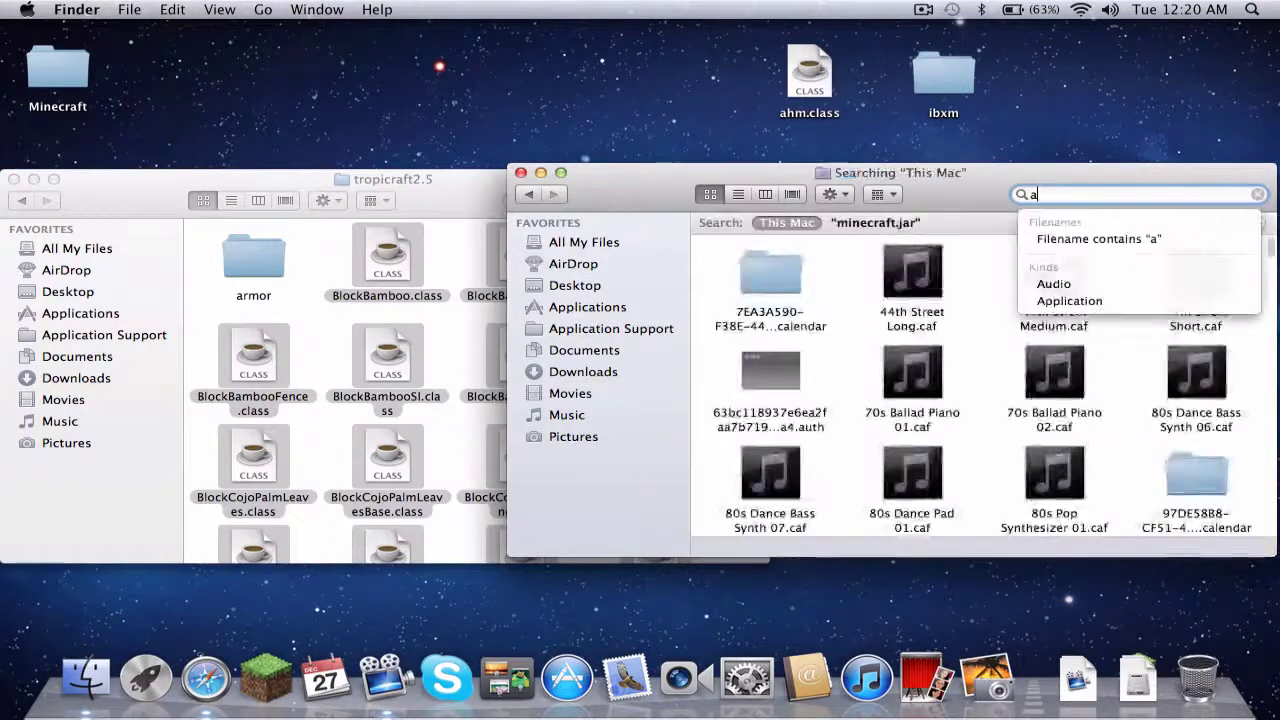
{"action": "type", "text": "rm"}
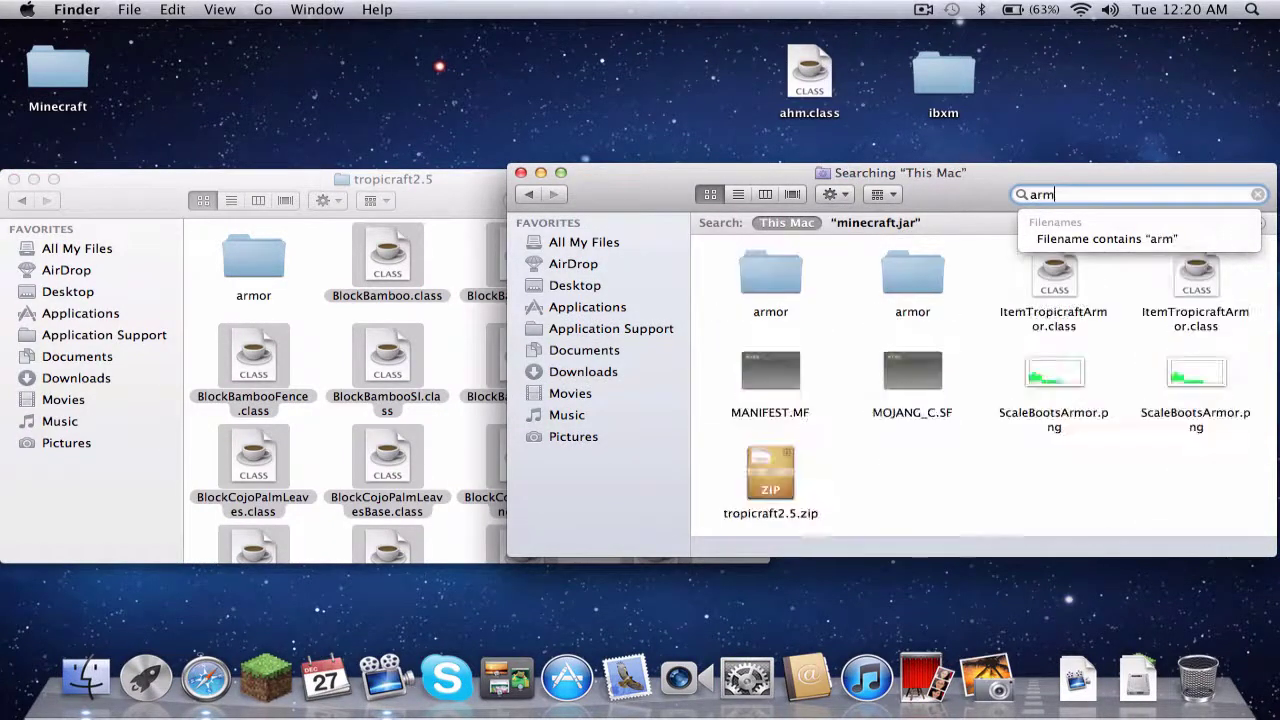
{"action": "type", "text": "p"}
{"action": "type", "text": "or"}
{"action": "left_click", "coordinate": [914, 223]}
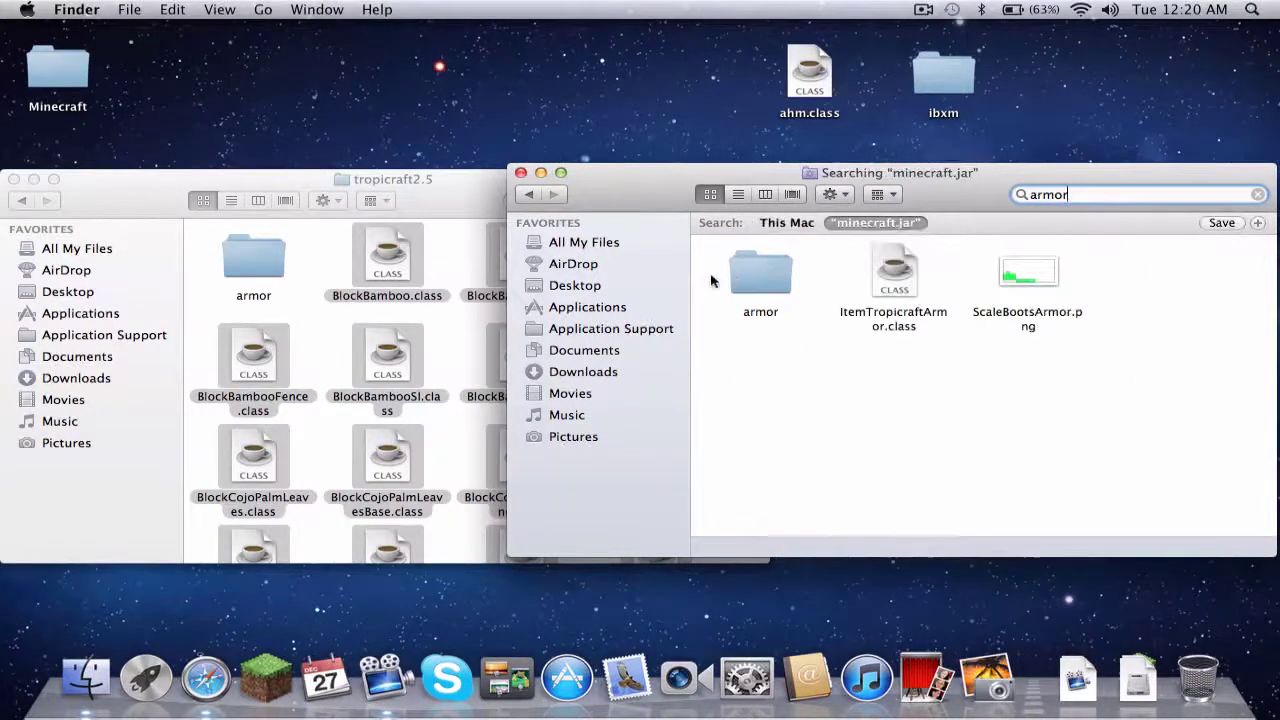
{"action": "double_click", "coordinate": [762, 277]}
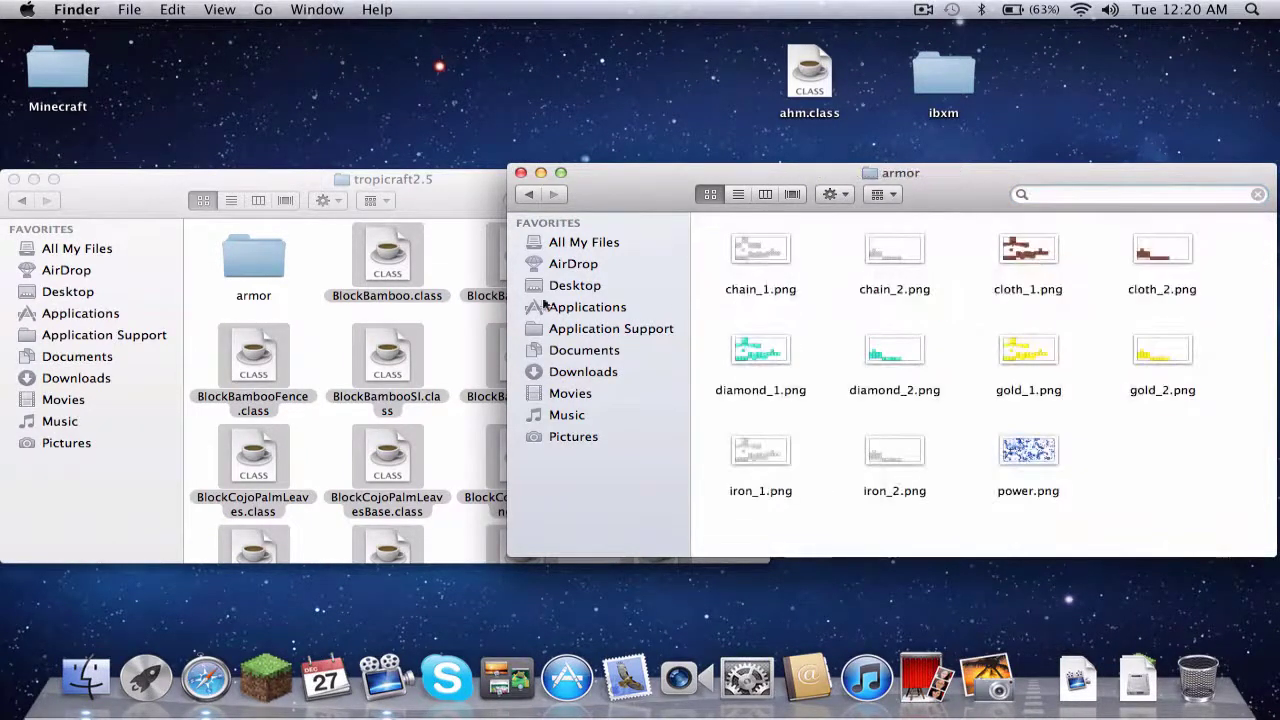
- Paste scale_1.png and scale_2.png from Tropicraft's armor folder into the jar's armor folder
{"action": "double_click", "coordinate": [280, 253]}
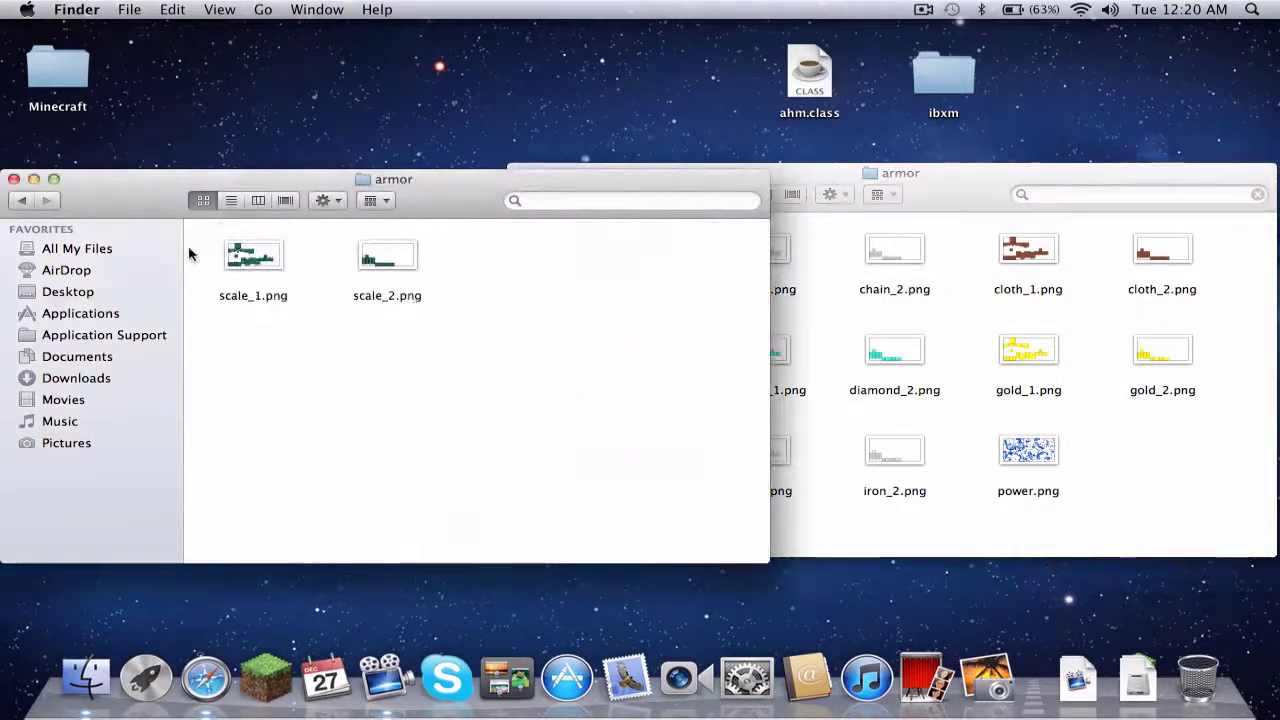
{"action": "left_click_drag", "start_coordinate": [189, 251], "coordinate": [502, 273]}
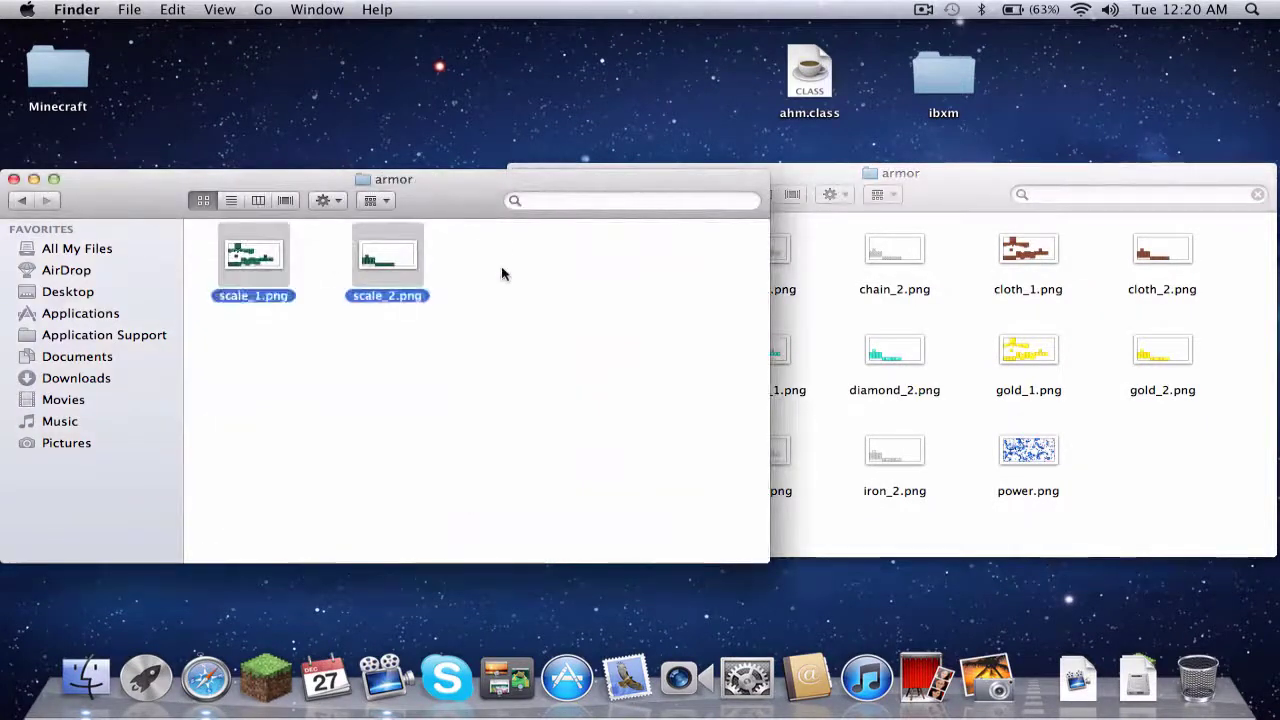
{"action": "left_click", "coordinate": [900, 384]}
{"action": "key", "text": "super+v"}
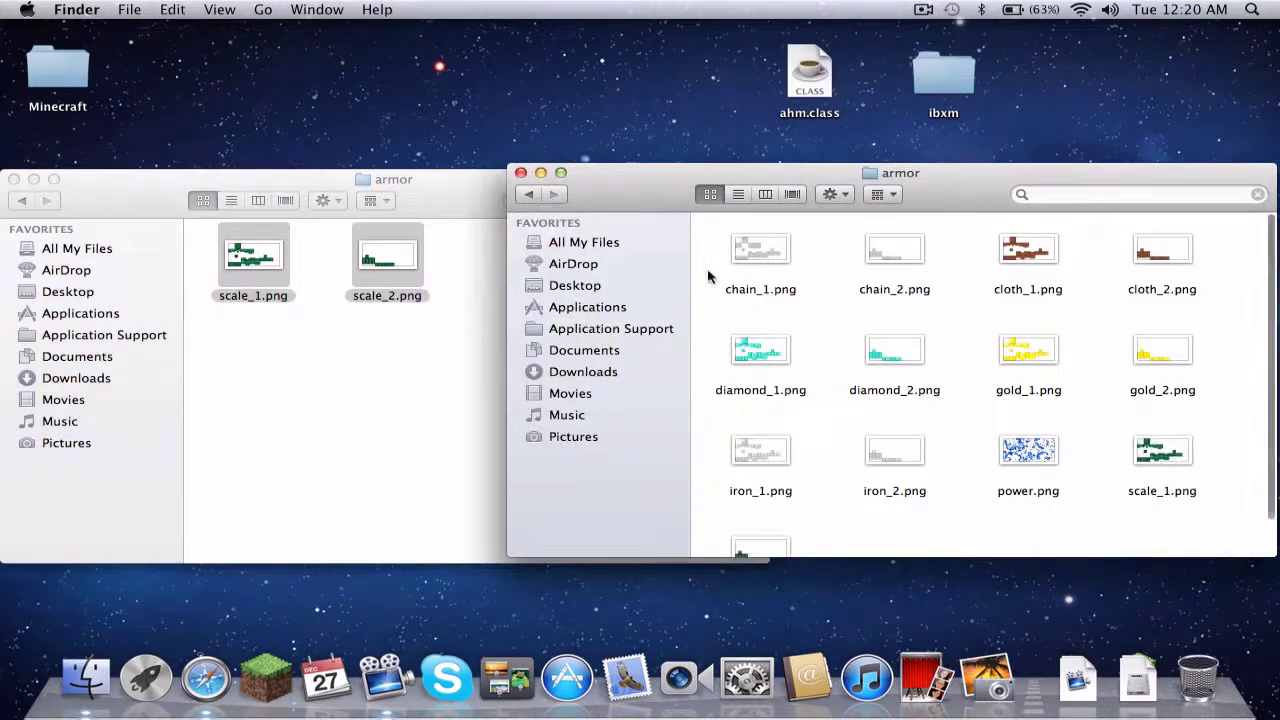
{"action": "left_click", "coordinate": [528, 193]}
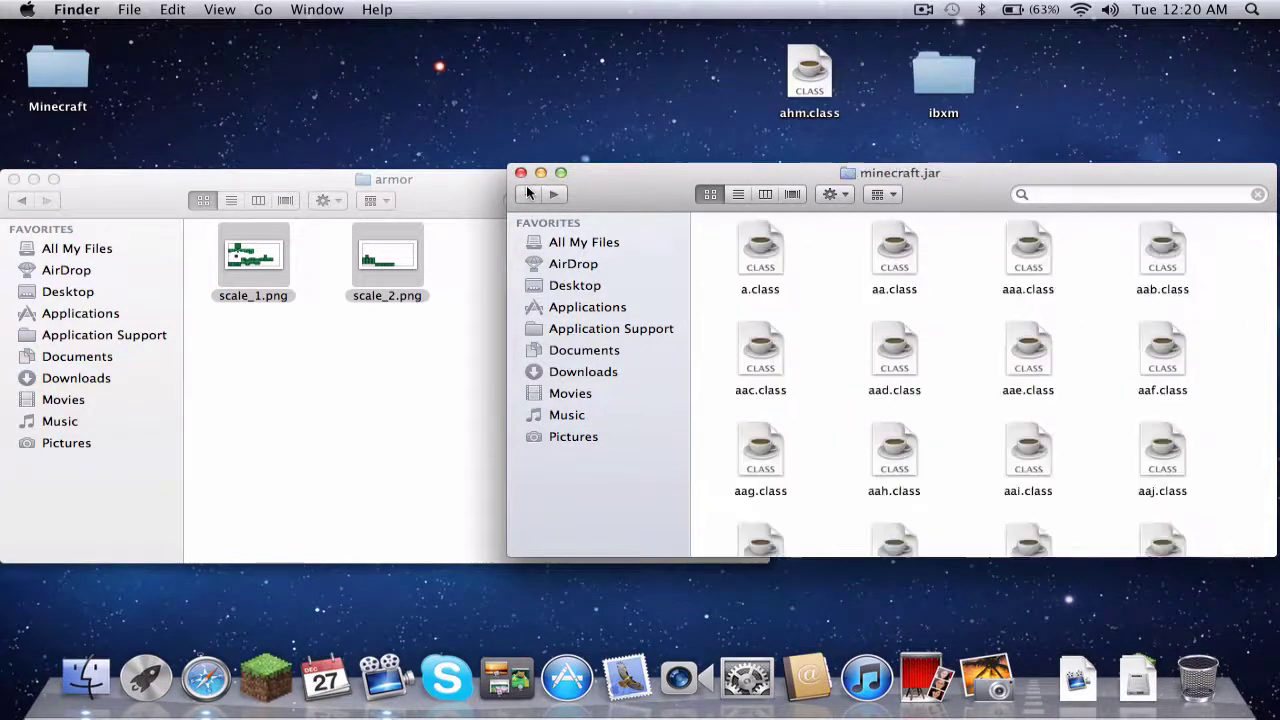
- Step the Tropicraft window back to its top folder and close it
{"action": "left_click", "coordinate": [430, 180]}
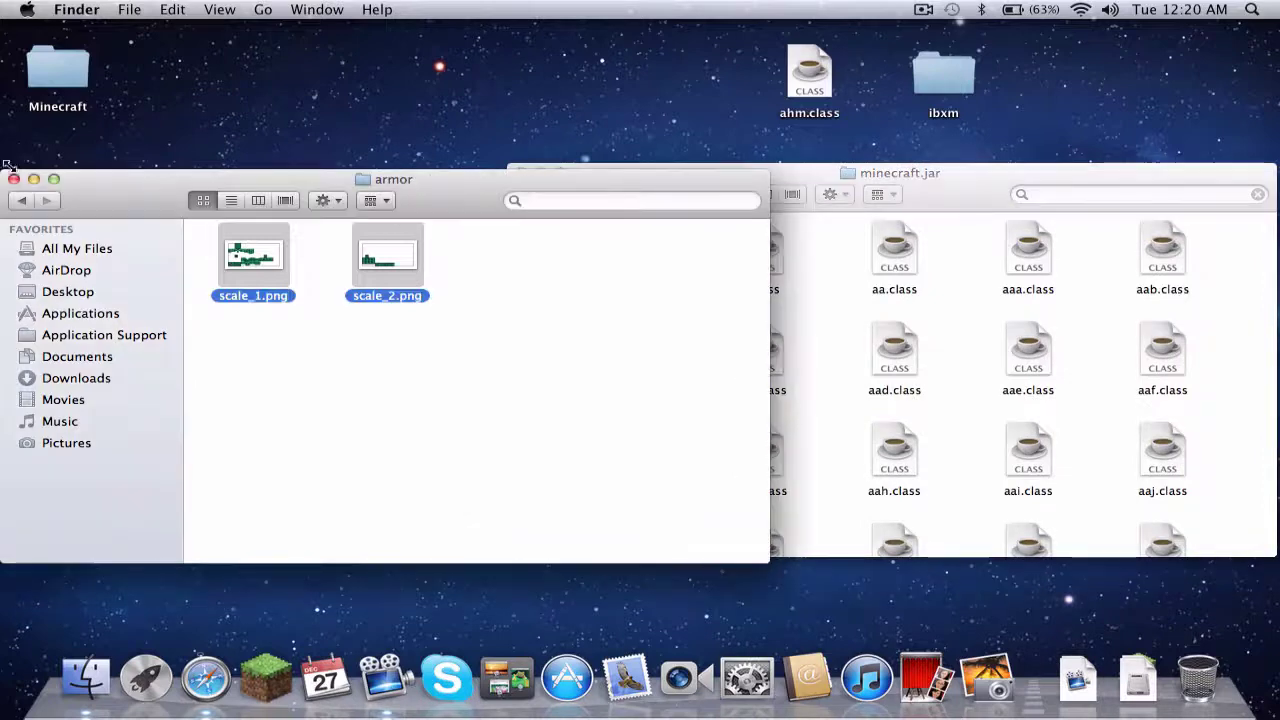
{"action": "left_click", "coordinate": [23, 201]}
{"action": "left_click", "coordinate": [23, 201]}
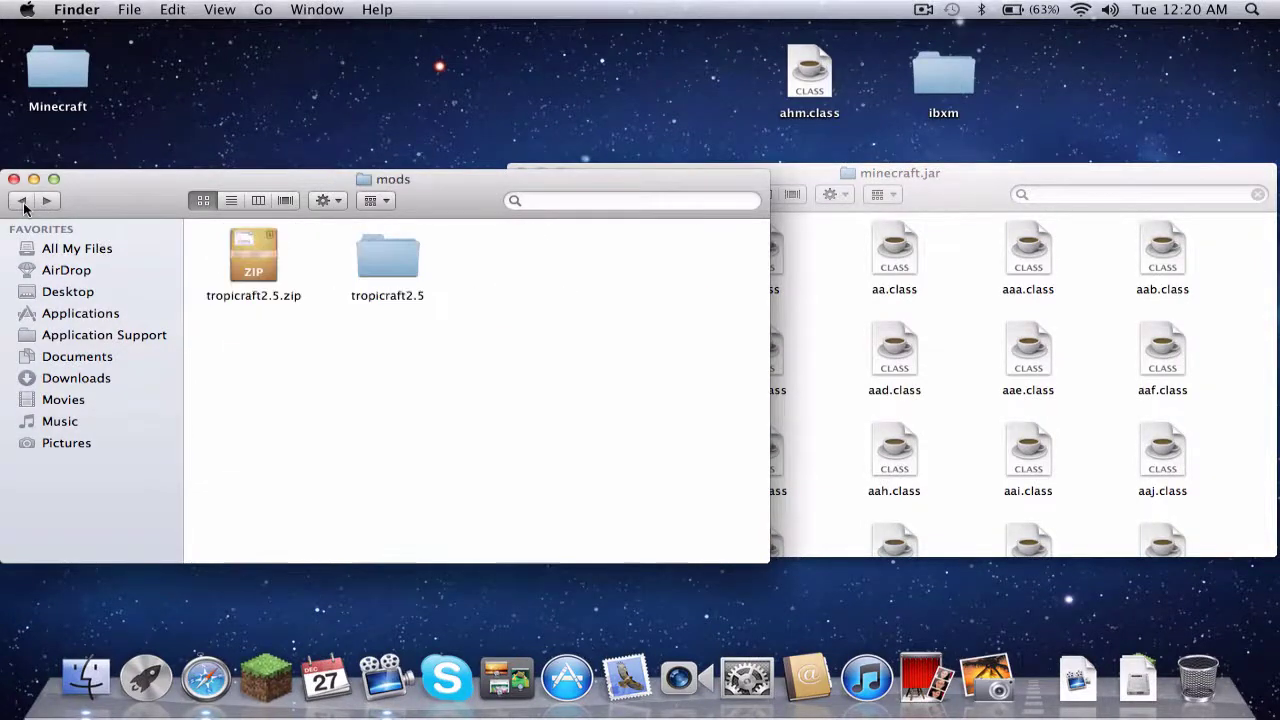
{"action": "left_click", "coordinate": [23, 201]}
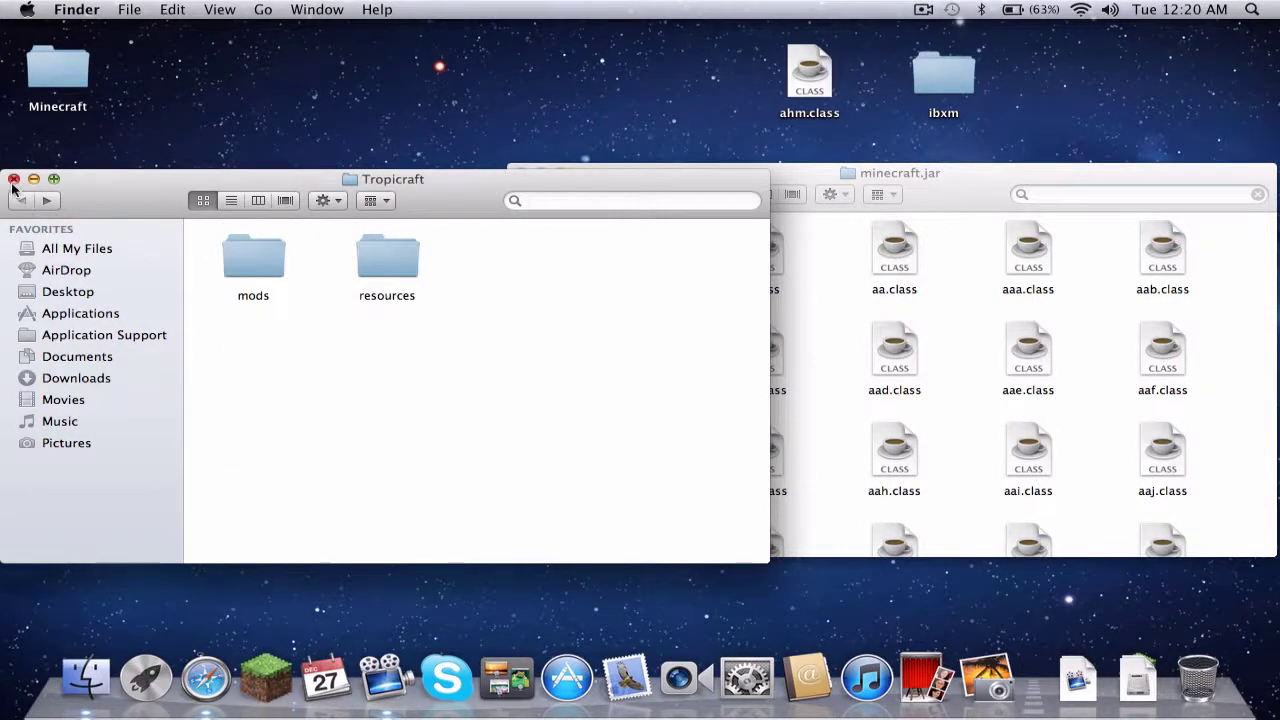
{"action": "left_click", "coordinate": [14, 180]}
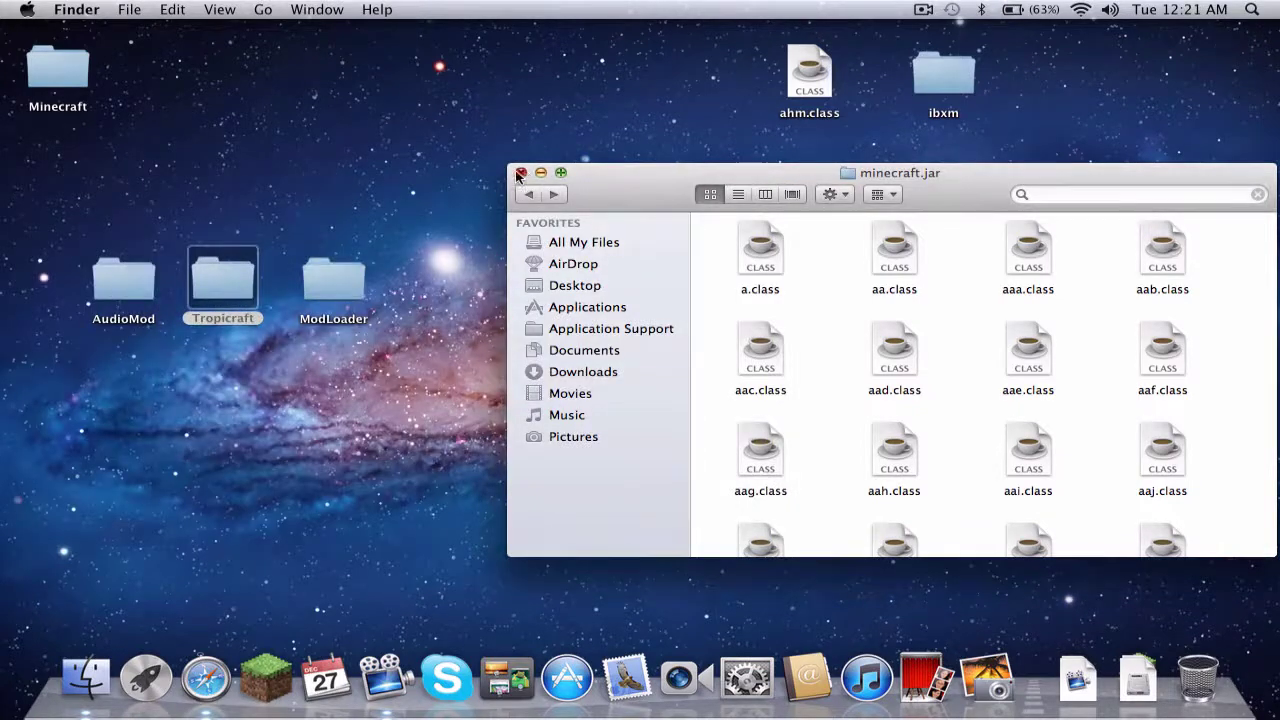
- Close the minecraft.jar window, launch Minecraft, log in, create a new singleplayer world, then pause it
{"action": "left_click", "coordinate": [520, 173]}
{"action": "left_click", "coordinate": [266, 690]}
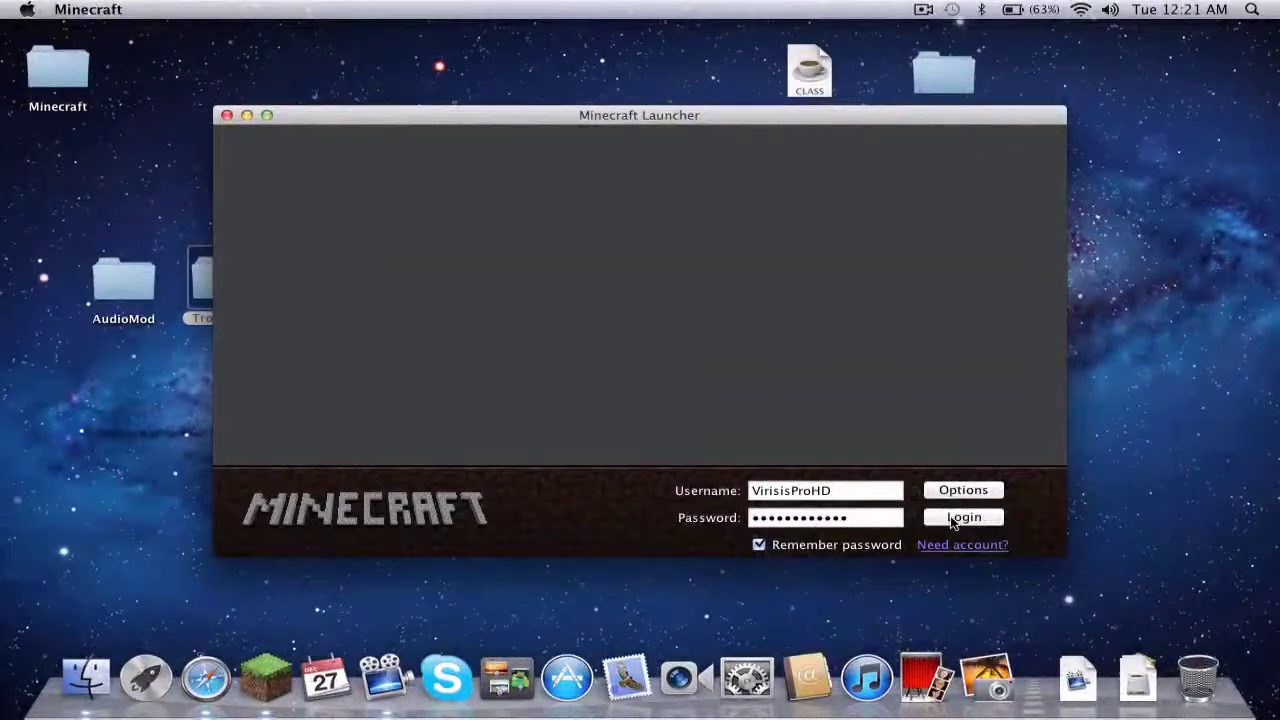
{"action": "left_click", "coordinate": [951, 520]}
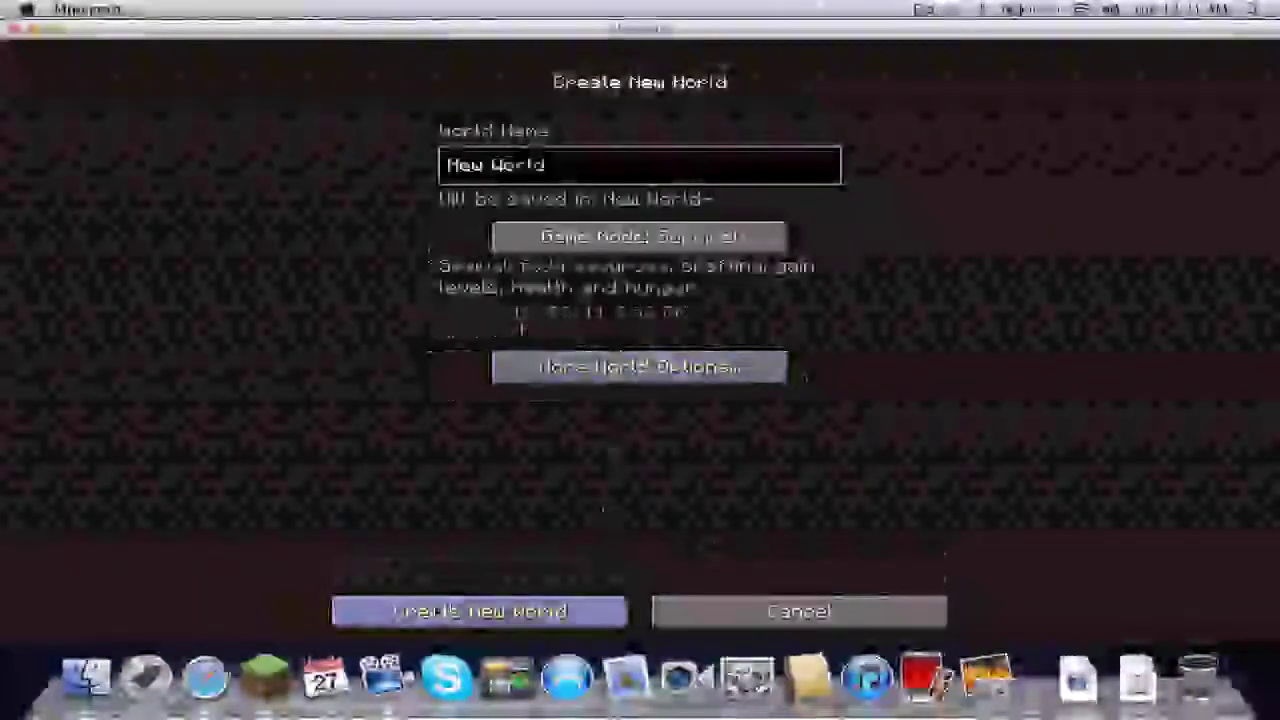
{"action": "left_click", "coordinate": [437, 610]}
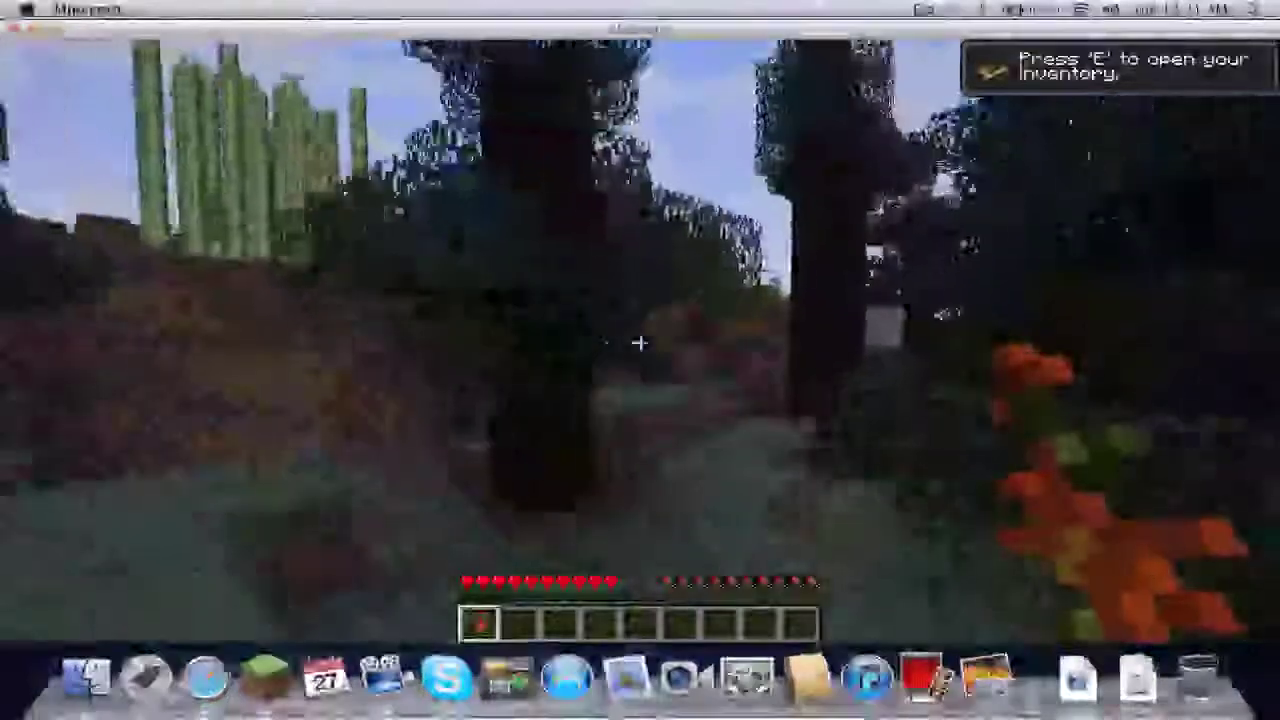
{"action": "key", "text": "Escape"}
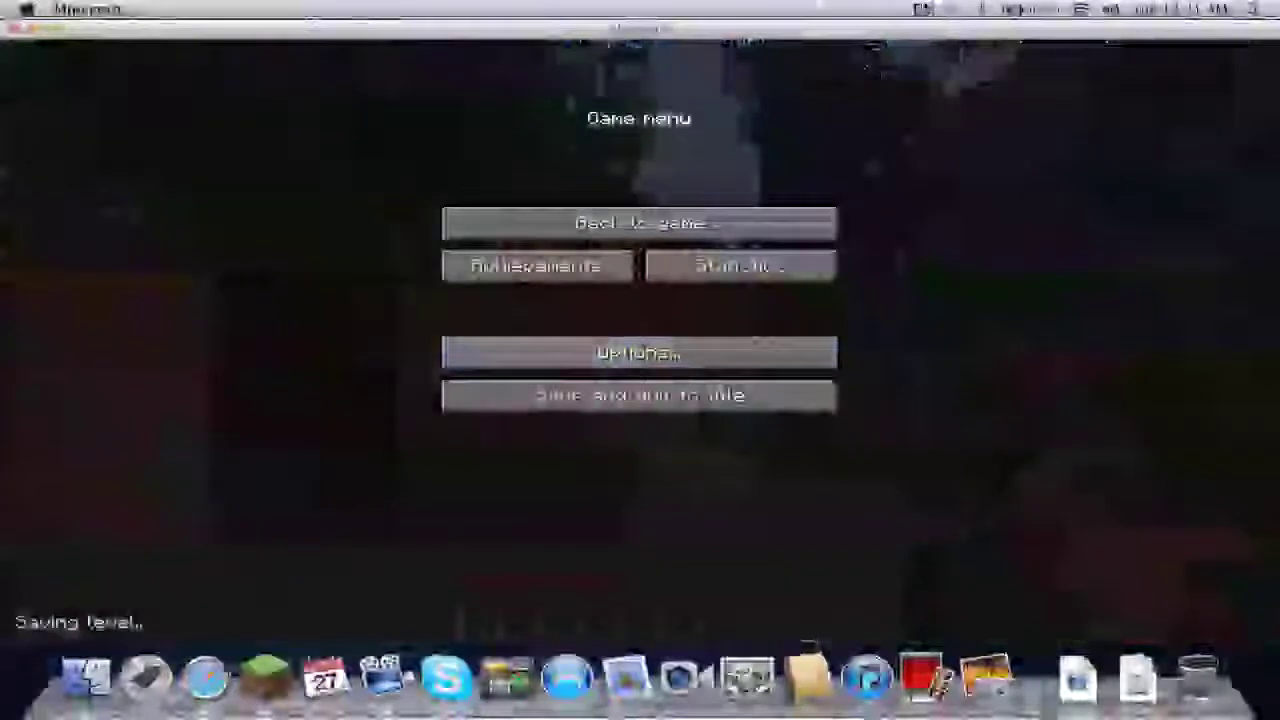